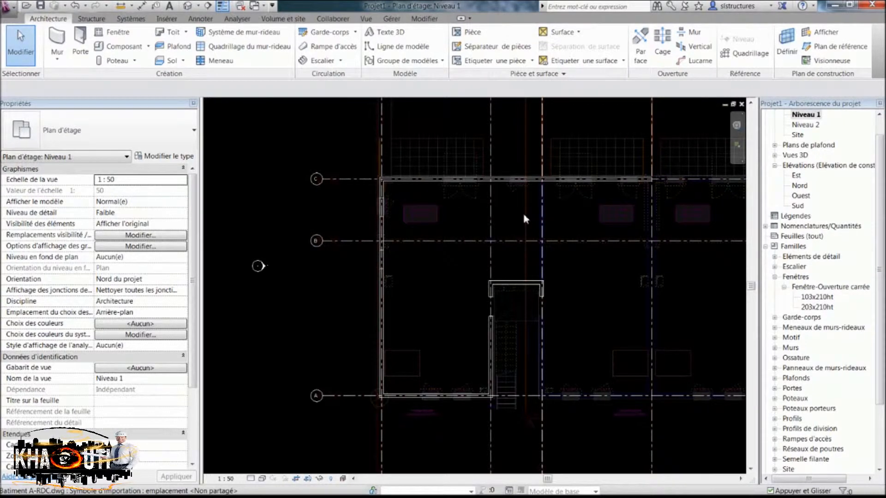
Examine the wall types available for the horizontal exterior wall on axis C and in the project's Murs families
scroll(393, 183, up, 5)
click(393, 180)
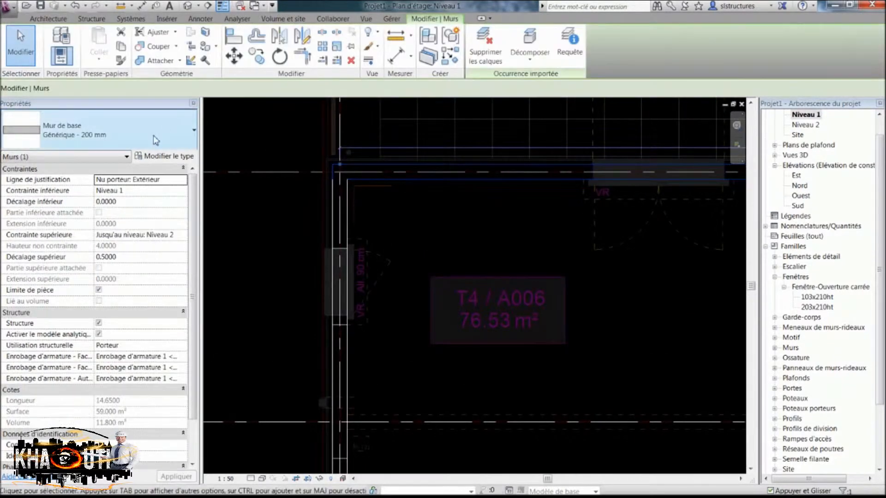
click(111, 135)
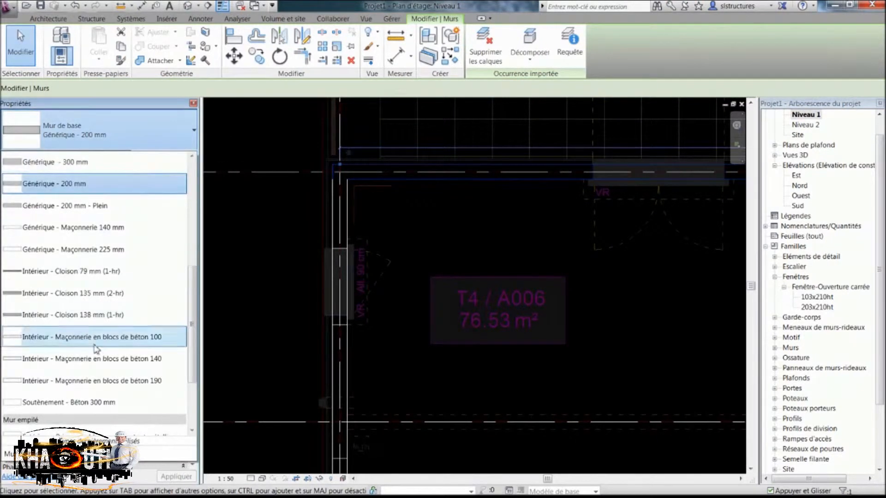
drag(192, 277, 203, 172)
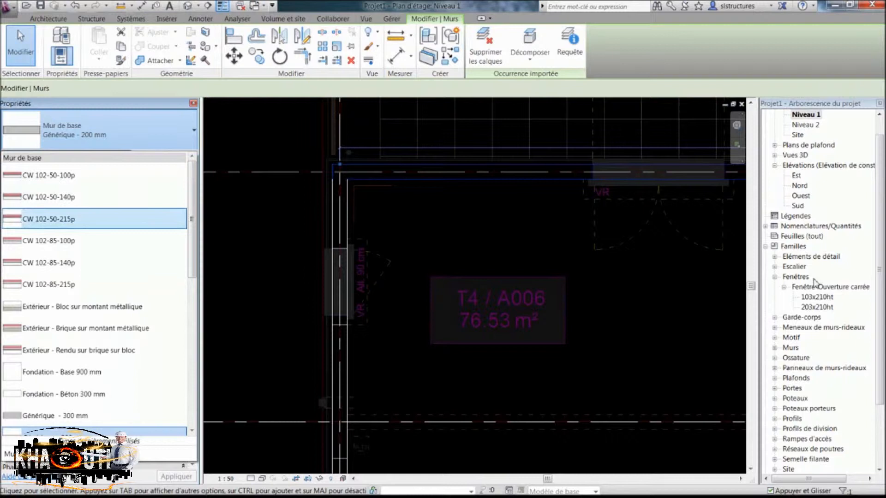
click(777, 283)
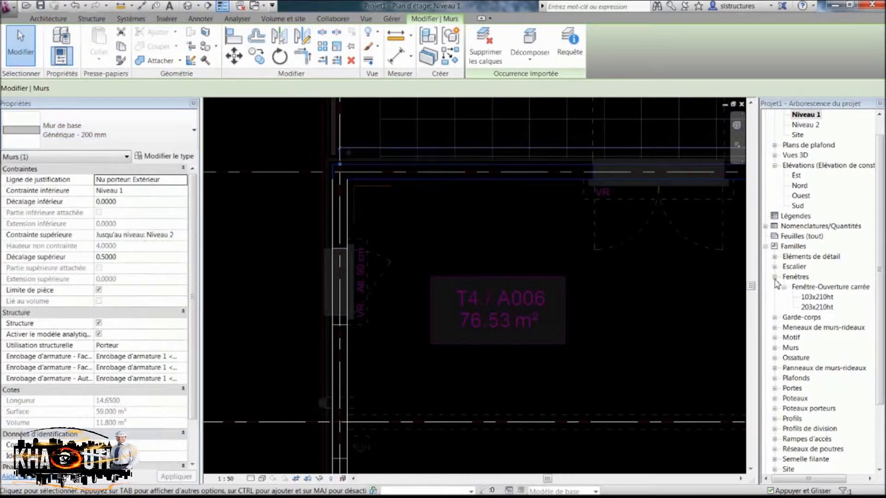
click(775, 278)
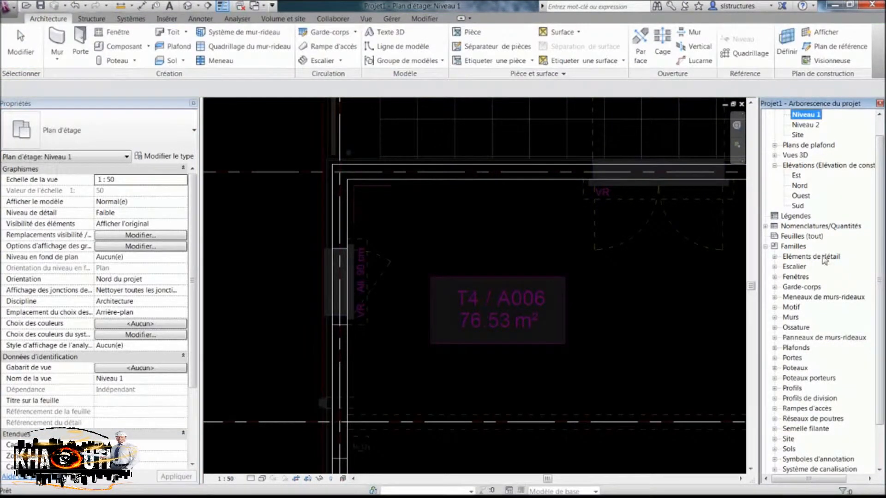
click(775, 318)
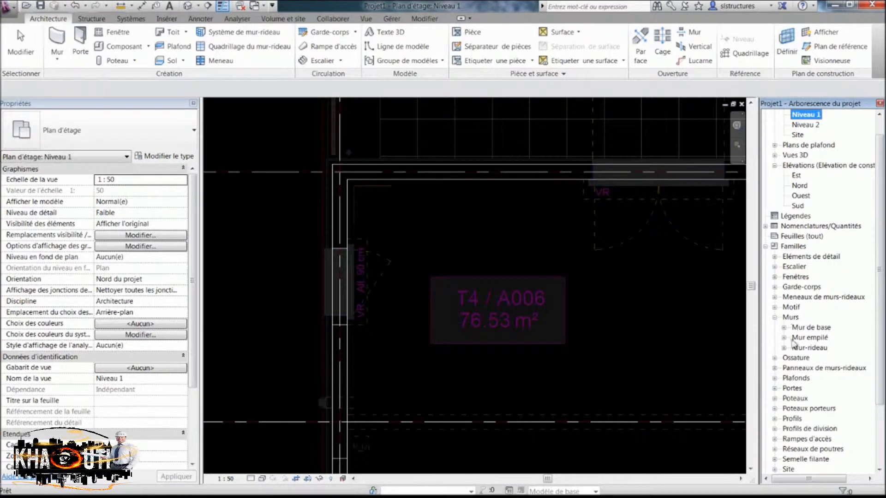
click(784, 327)
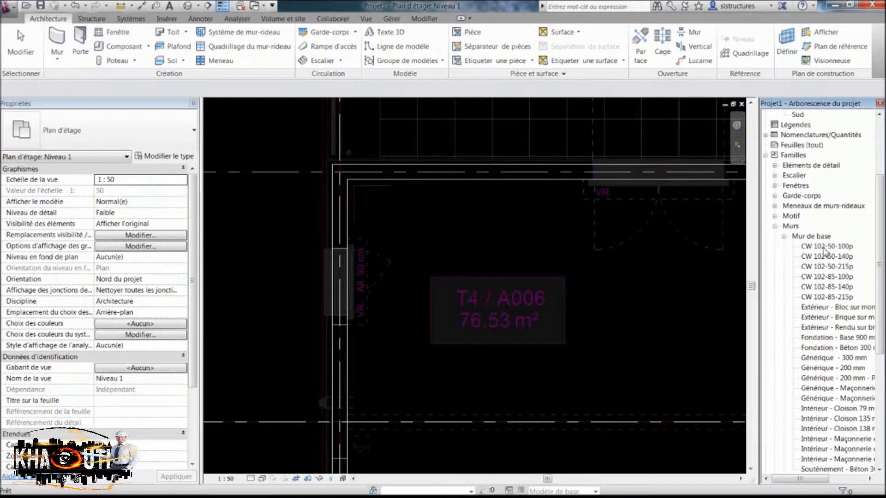
click(783, 236)
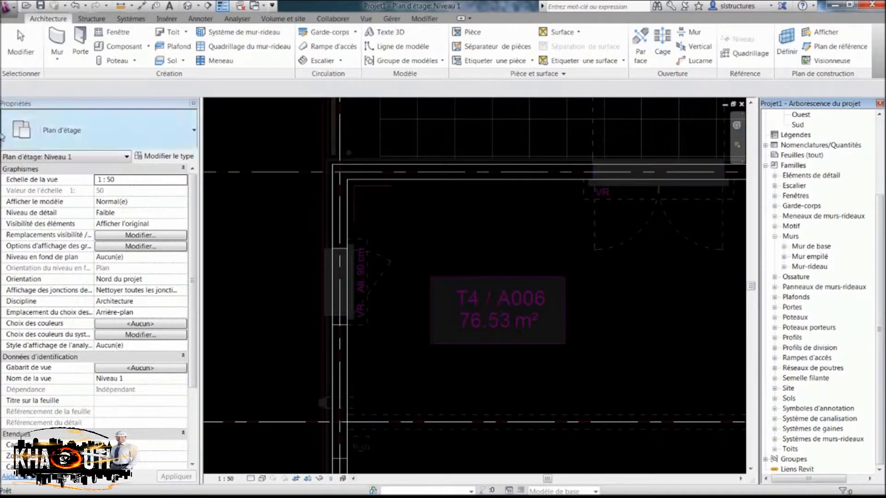
Examine the Mur de base, Mur empilé and Mur-rideau types offered by the structural Wall command, without placing a wall
click(144, 145)
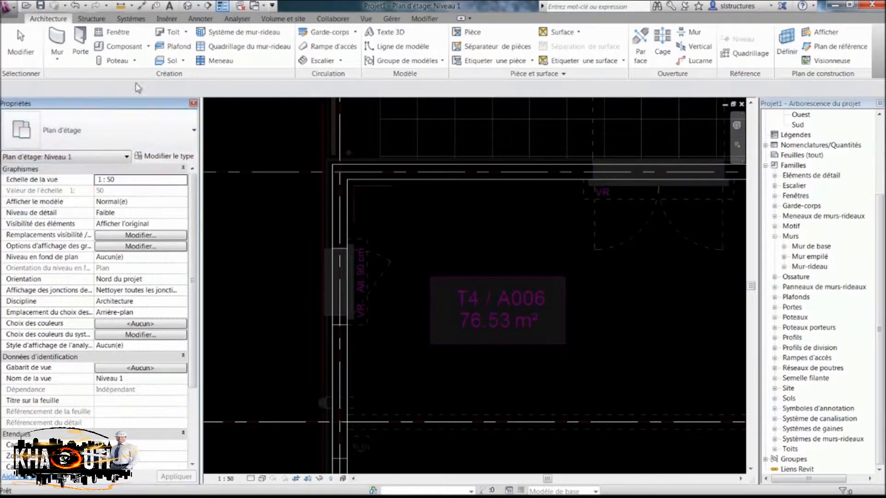
click(105, 21)
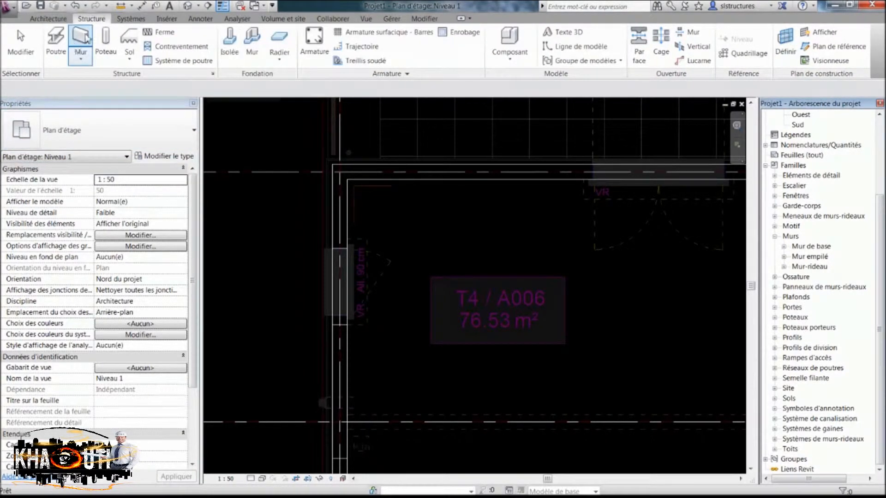
click(76, 42)
click(97, 130)
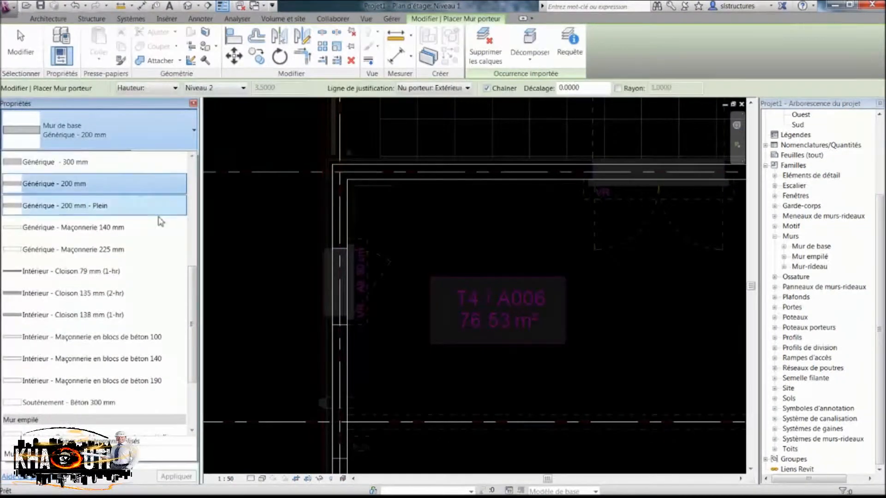
drag(190, 312, 192, 203)
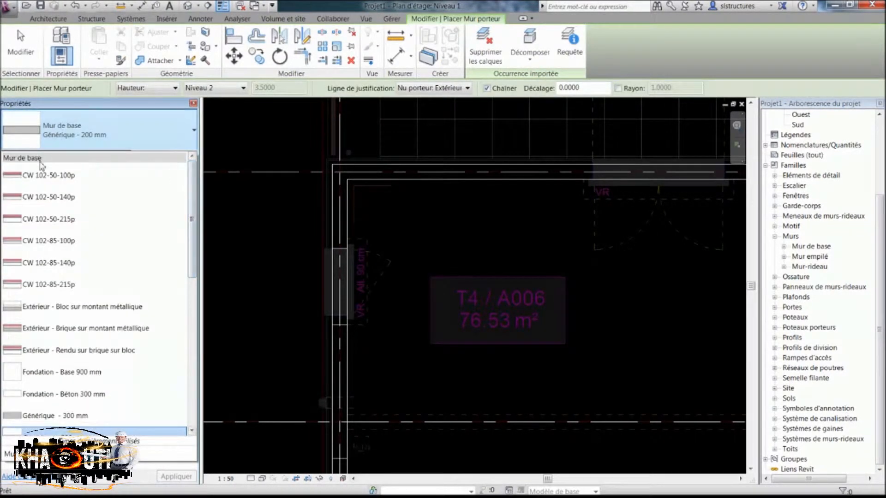
drag(193, 224, 200, 374)
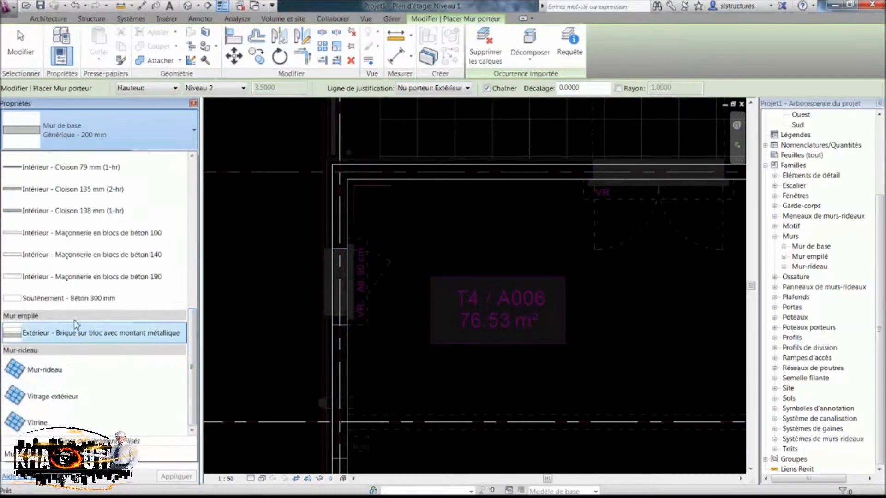
drag(193, 345, 207, 194)
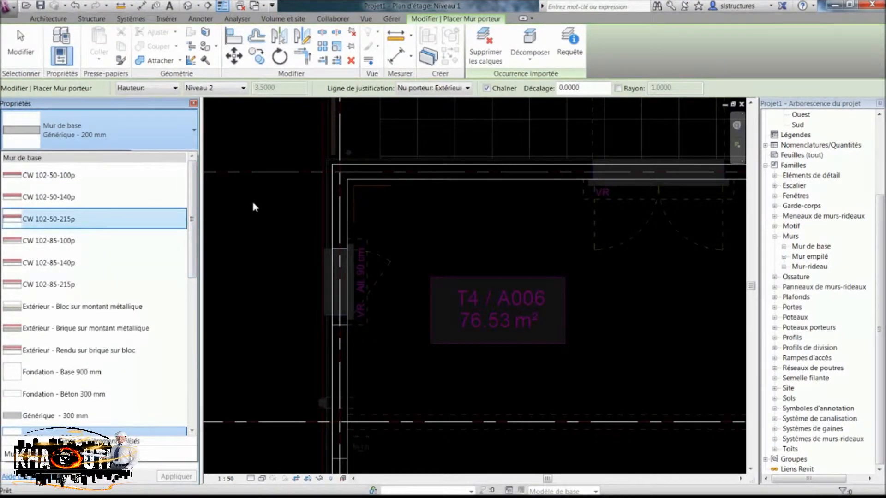
key(Escape)
key(Escape)
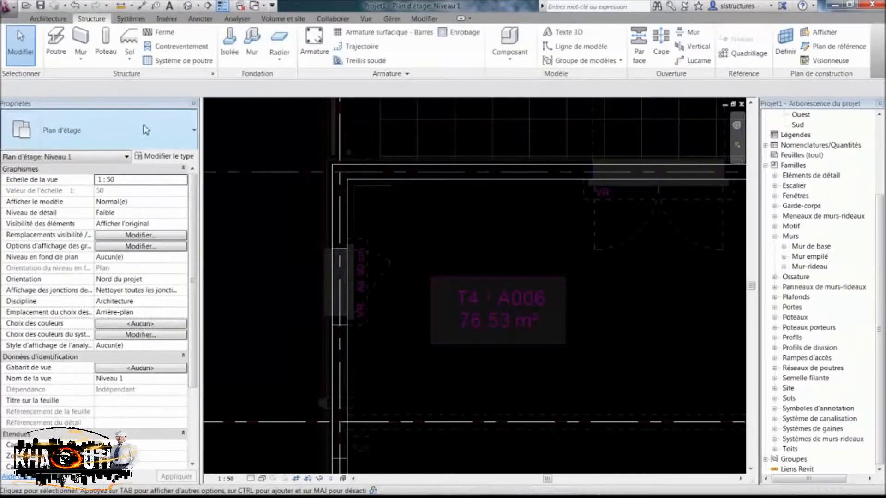
click(354, 177)
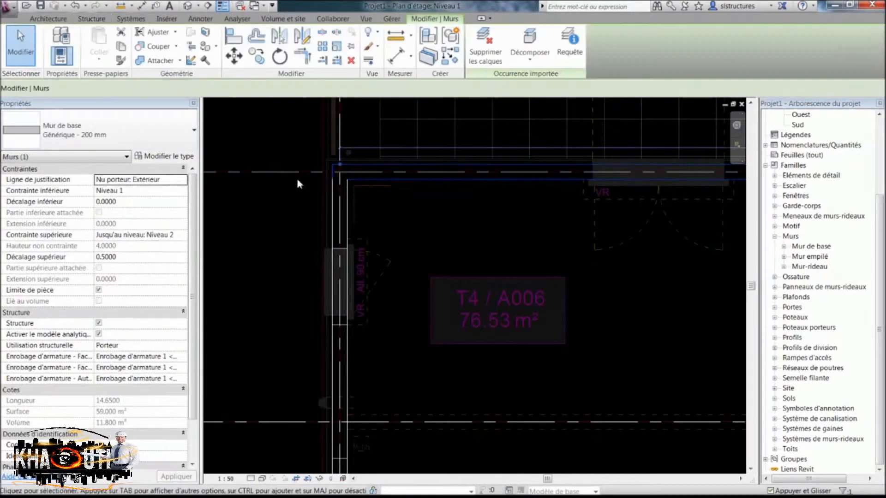
click(172, 142)
drag(191, 289, 203, 222)
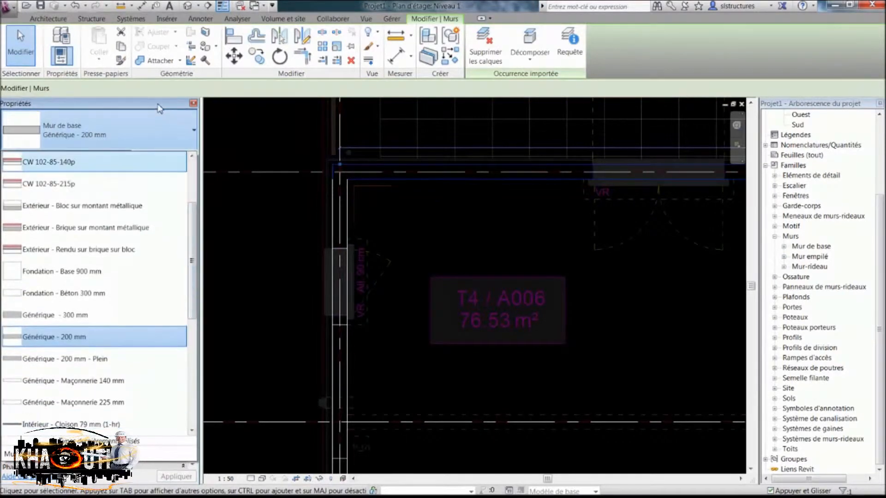
click(158, 106)
click(426, 236)
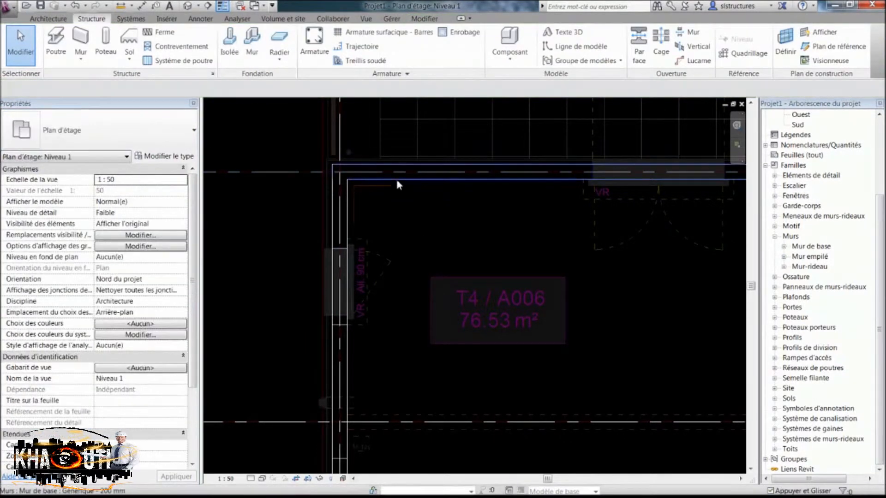
Duplicate the type of the horizontal exterior wall on axis C under the name béton 25cm
click(395, 176)
click(171, 157)
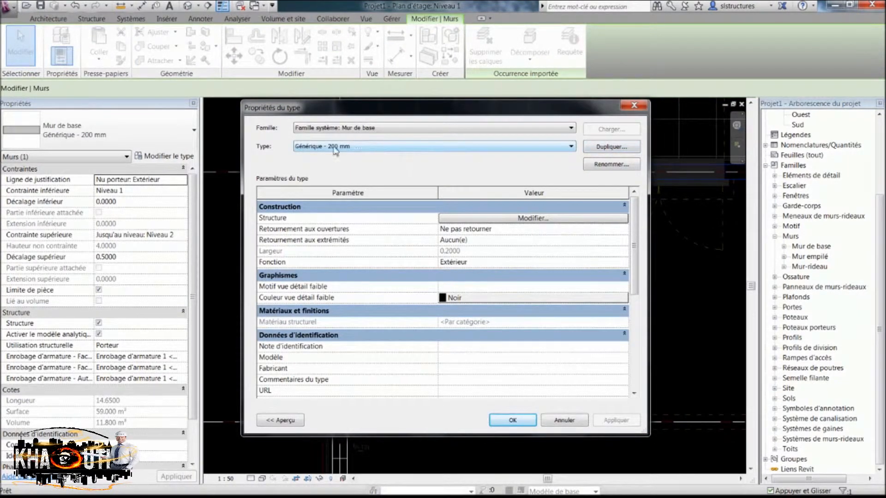
click(599, 153)
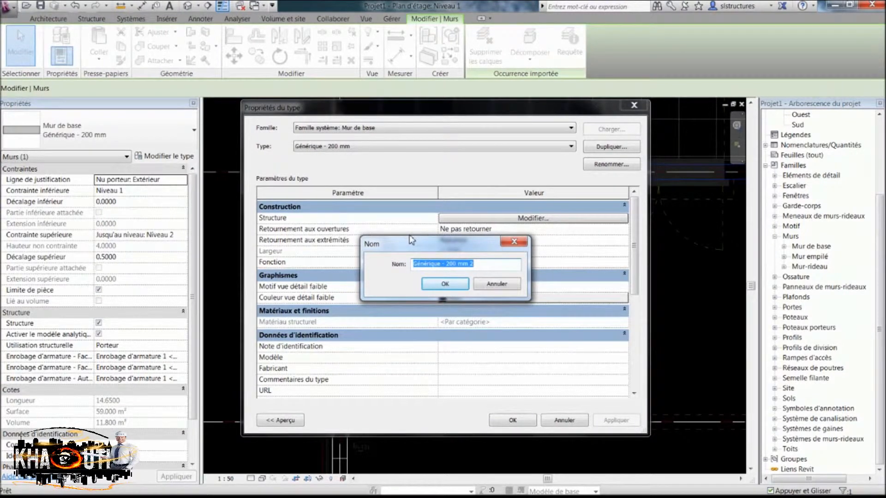
text(Mur)
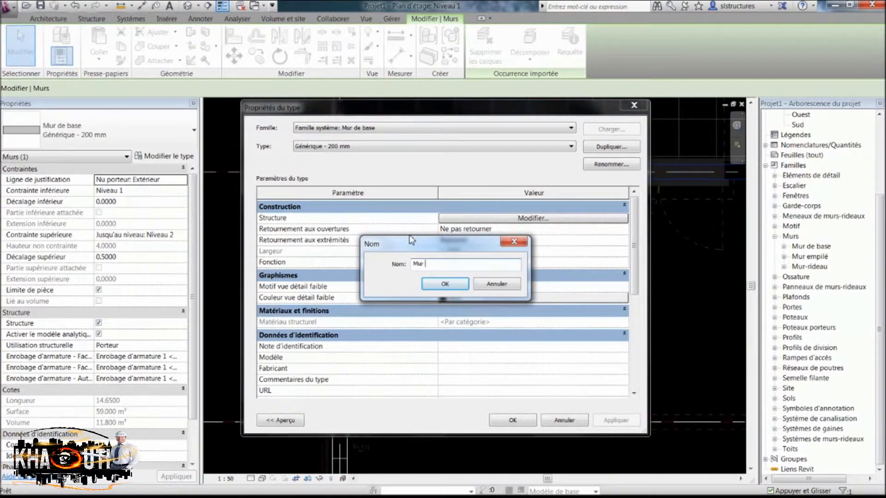
key(BackSpace)
key(BackSpace)
key(BackSpace)
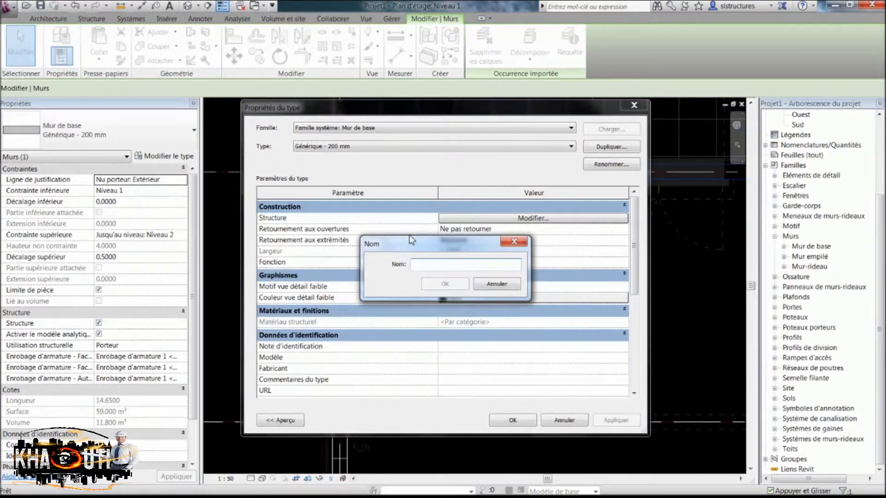
text(be)
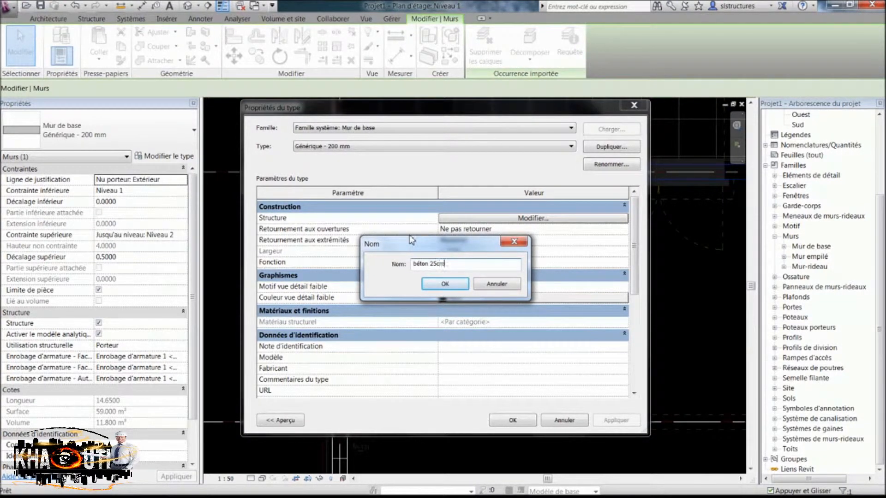
click(439, 283)
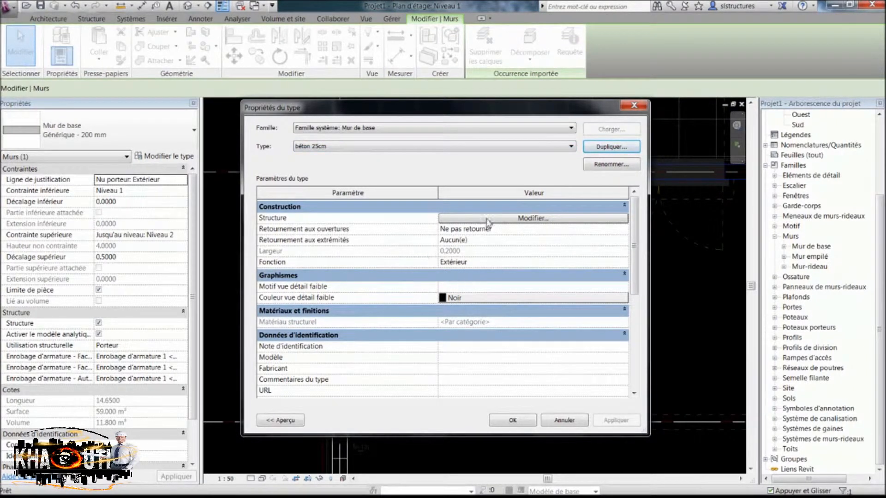
Open the layer structure of the béton 25cm type and keep Porteur/Ossature [1] as the function of layer 2
click(531, 221)
drag(450, 111, 461, 106)
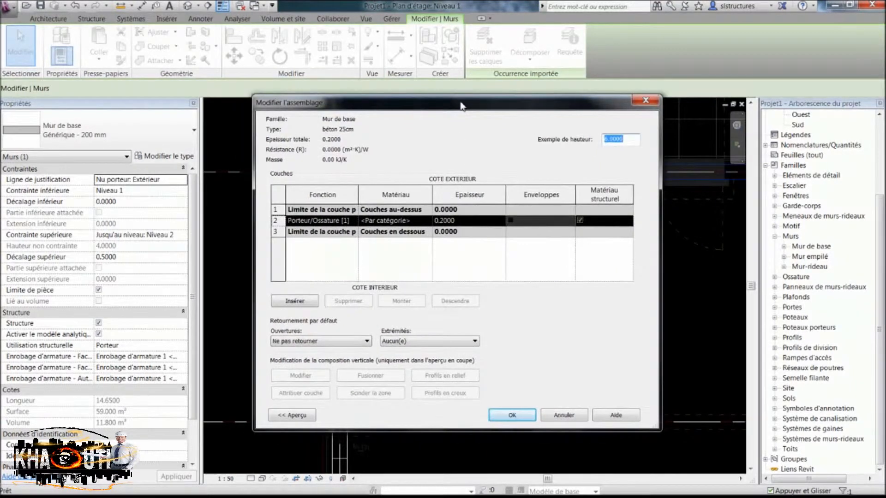
click(334, 223)
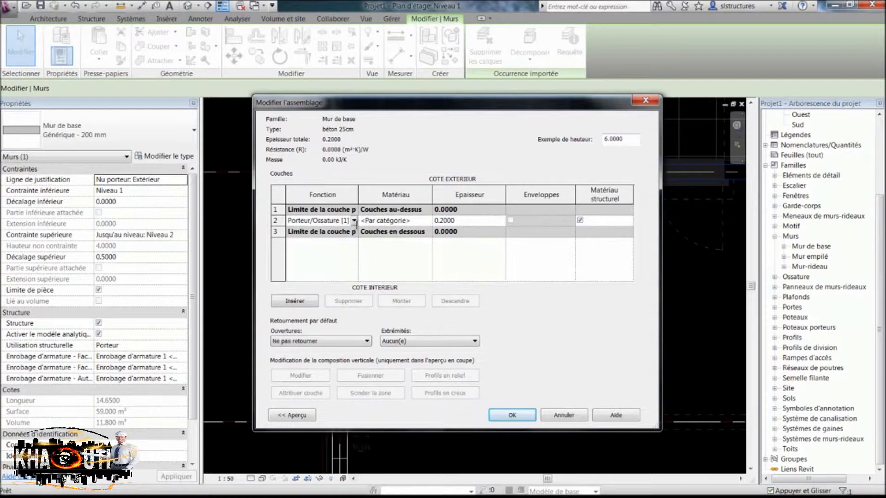
click(353, 221)
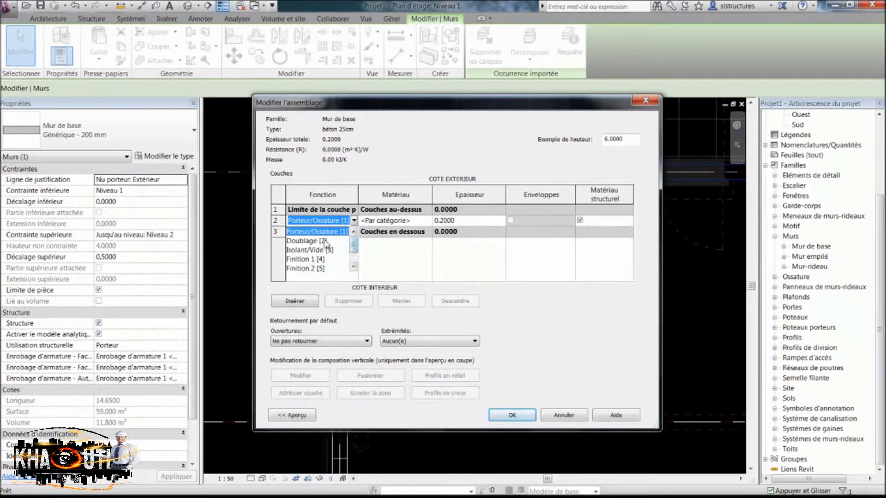
mouse_move(354, 248)
mouse_down()
mouse_move(355, 257)
mouse_move(356, 238)
mouse_up()
click(373, 257)
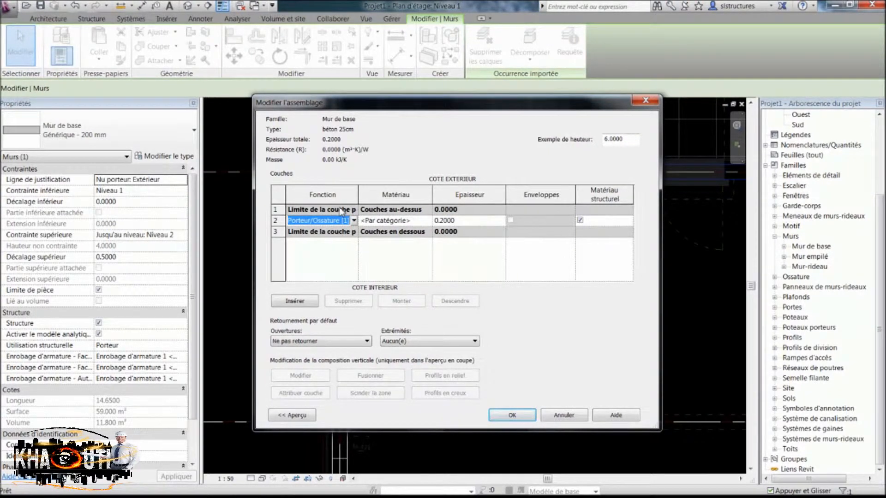
mouse_move(358, 199)
mouse_down()
mouse_move(458, 200)
mouse_move(364, 201)
mouse_up()
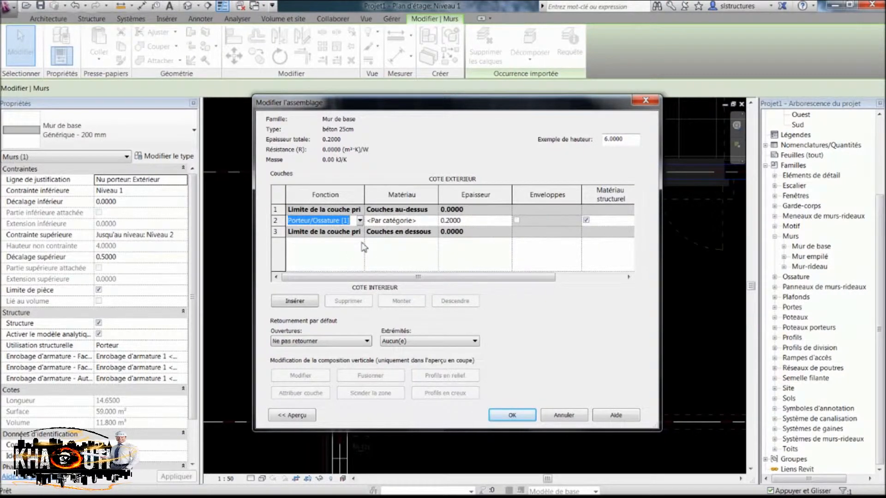
Assign the Béton, coulé sur place material to layer 2 of béton 25cm, finding it by searching for béton and reviewing its graphics properties
click(413, 224)
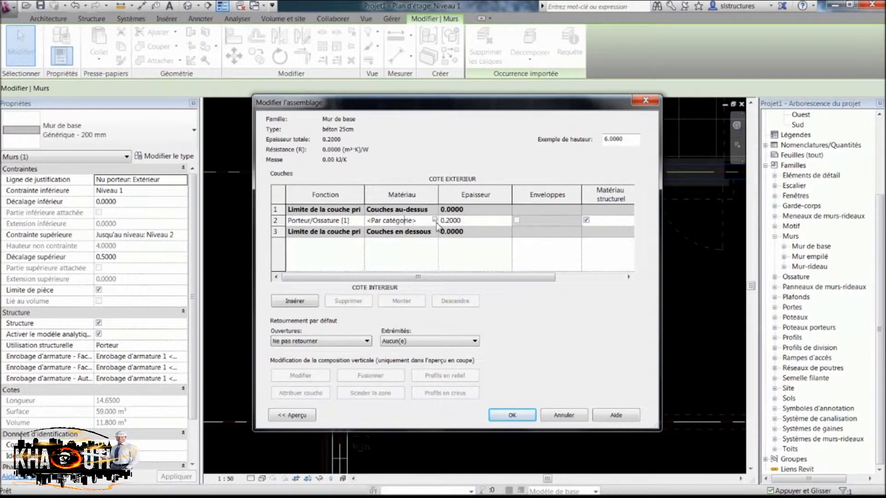
click(435, 219)
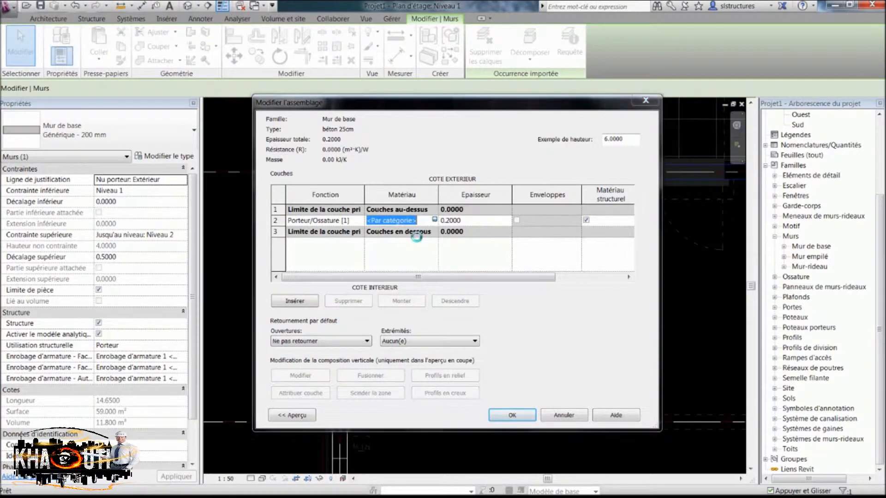
click(219, 131)
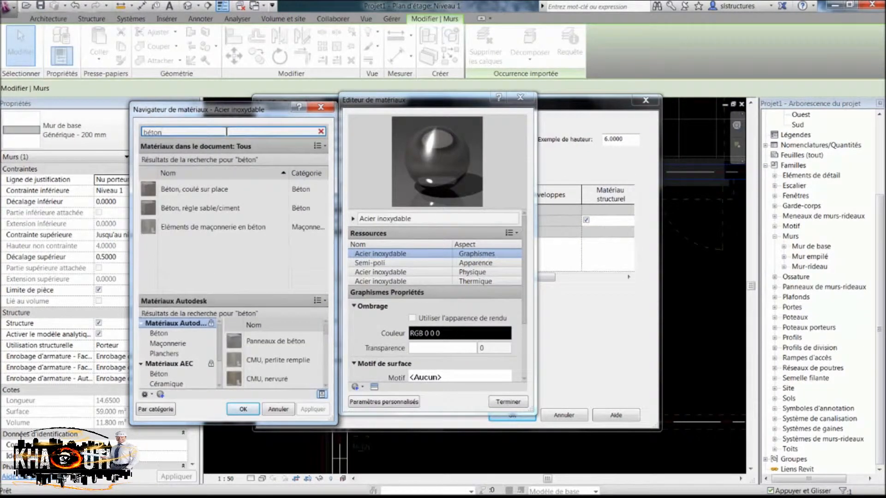
click(215, 189)
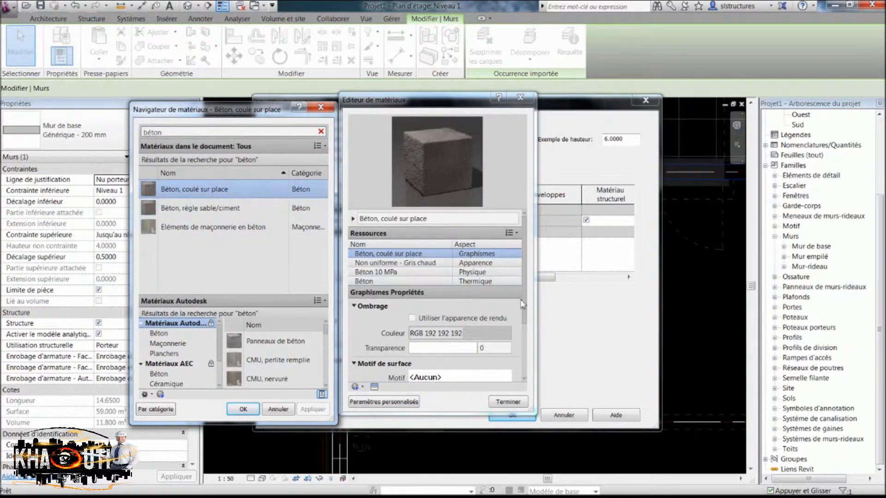
click(526, 329)
scroll(526, 328, down, 2)
scroll(526, 328, up, 1)
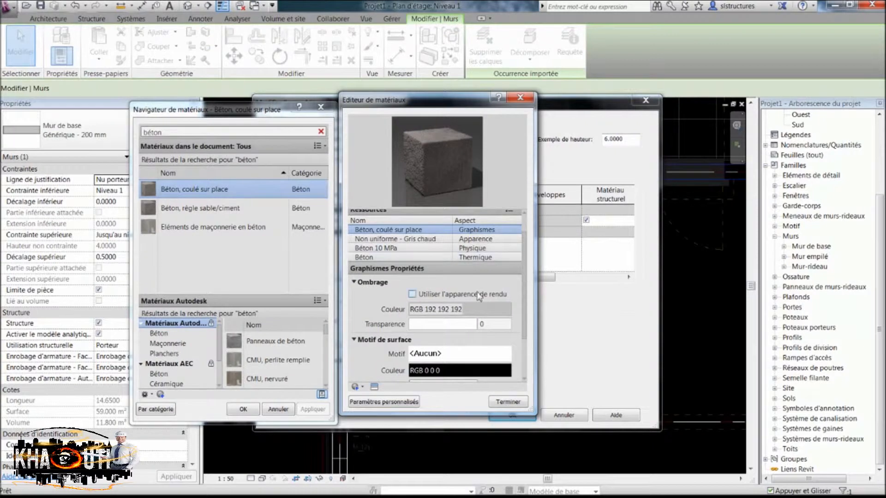
scroll(526, 292, down, 3)
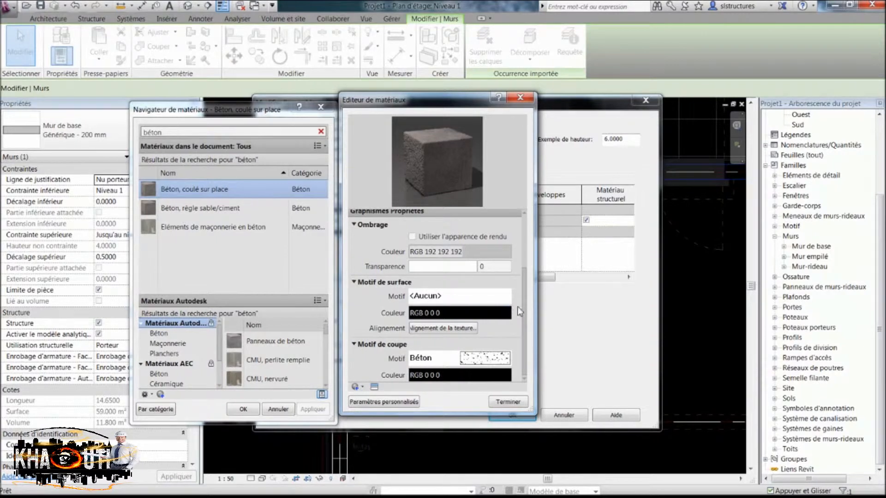
scroll(520, 312, up, 3)
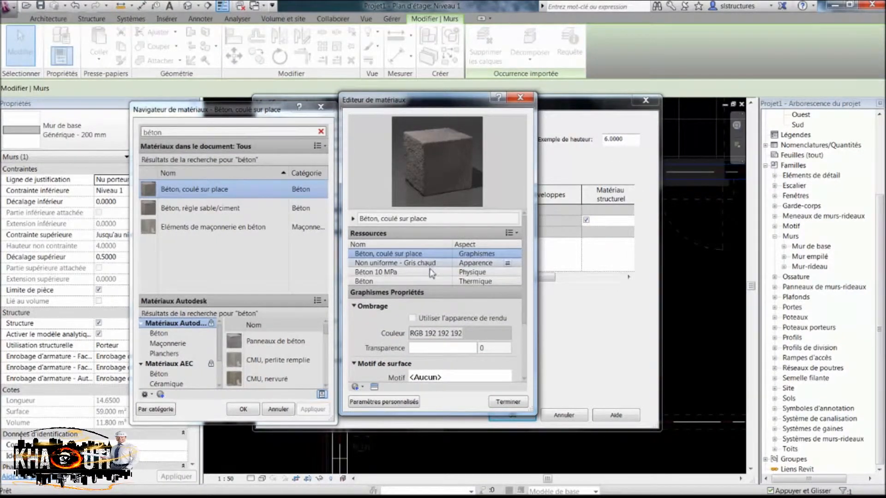
drag(527, 265, 524, 335)
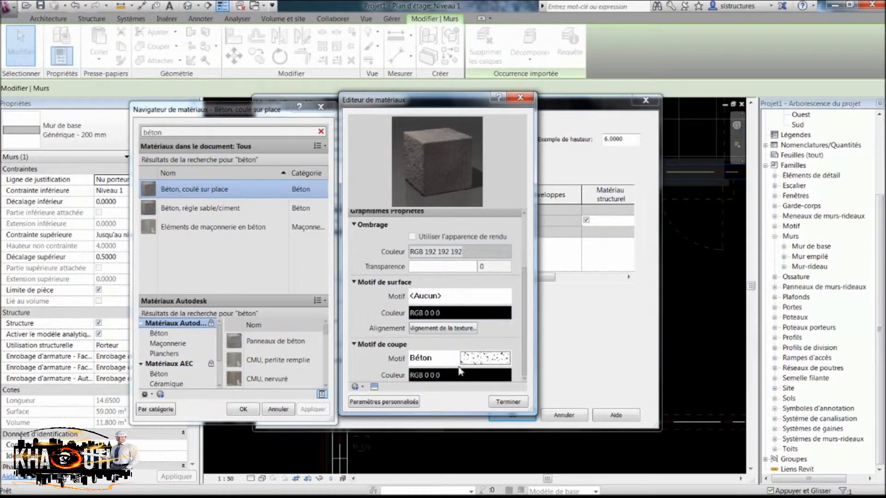
click(256, 411)
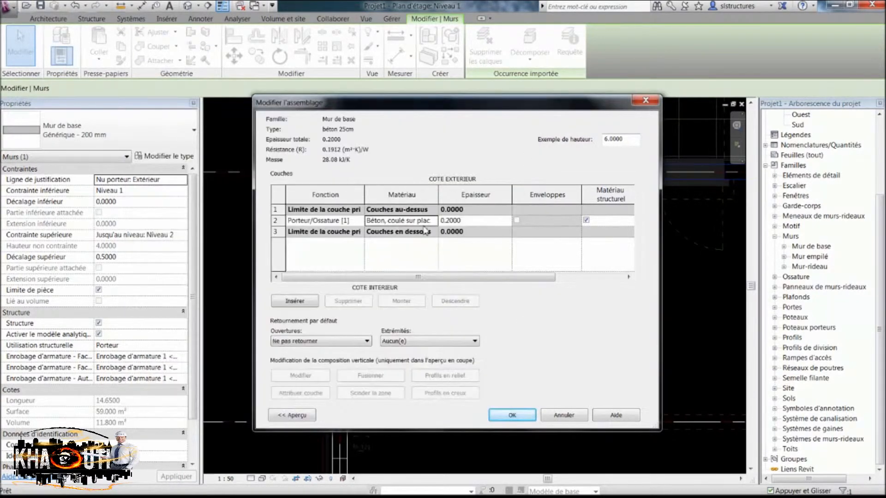
Set the thickness of layer 2 to 0.25 and apply the béton 25cm type to the horizontal exterior wall on axis C
click(443, 220)
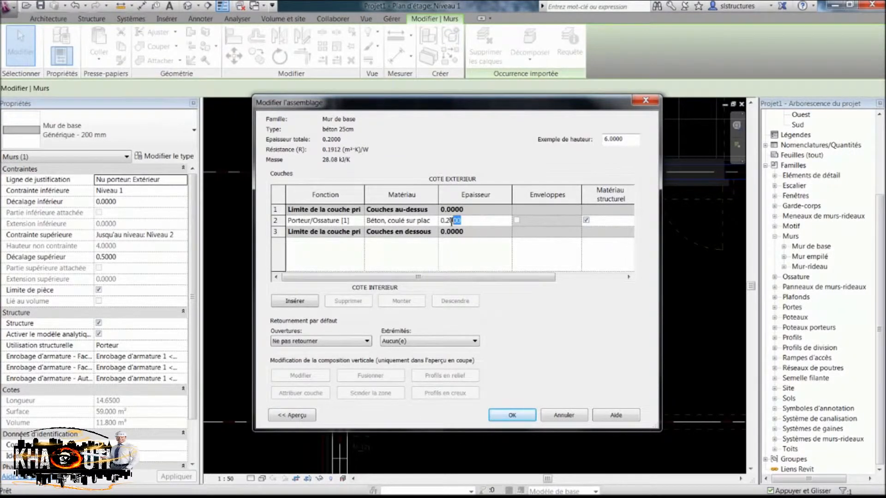
text(0.)
click(524, 416)
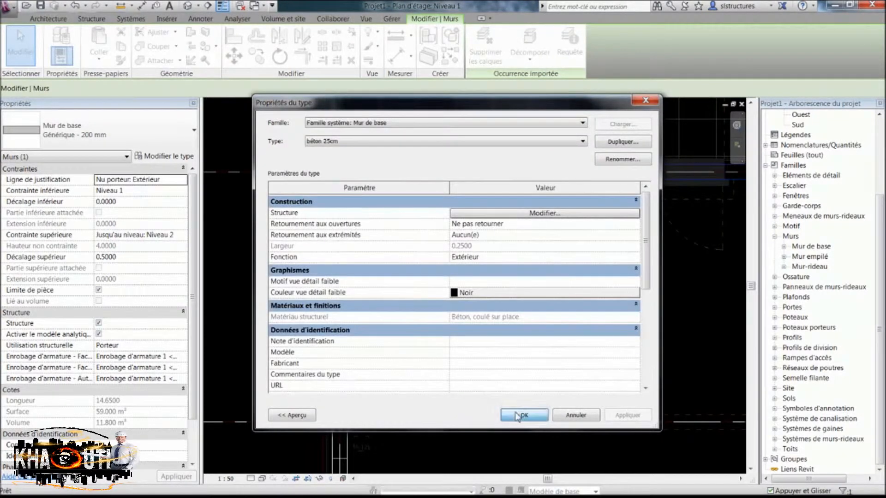
click(511, 414)
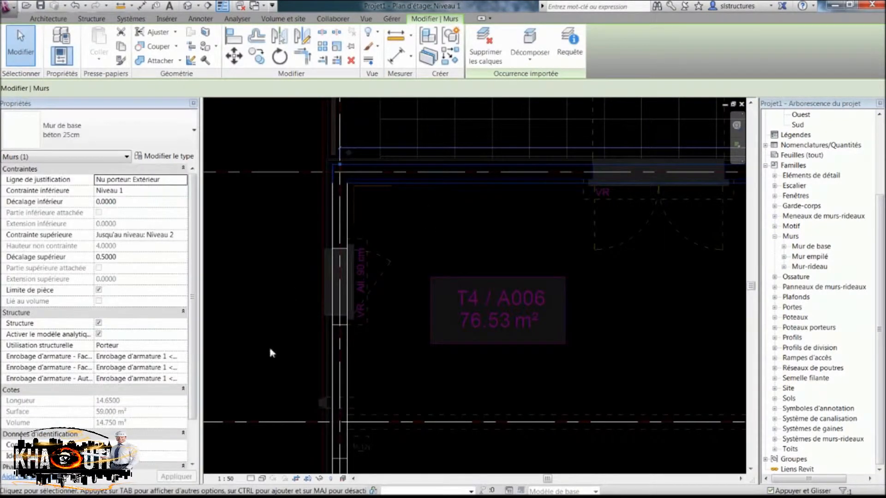
click(435, 203)
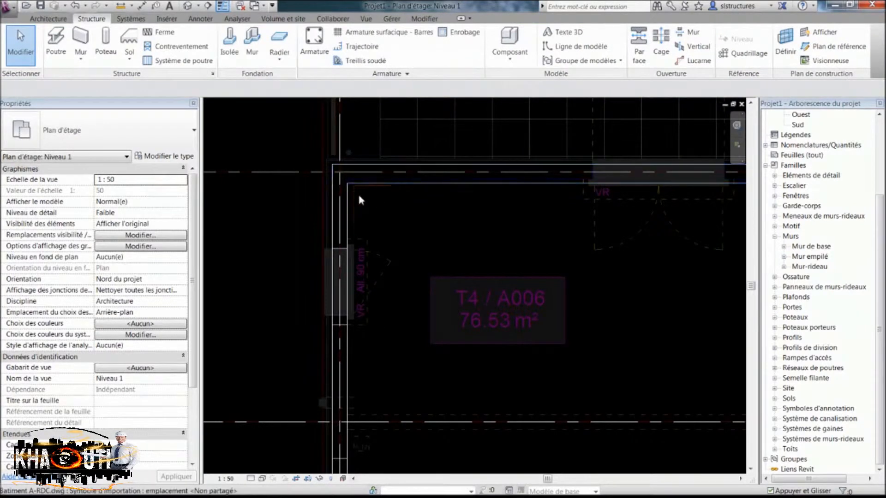
Set the Niveau 1 plan's detail level to Elevé and inspect the concrete wall's cut pattern near the corner
click(251, 479)
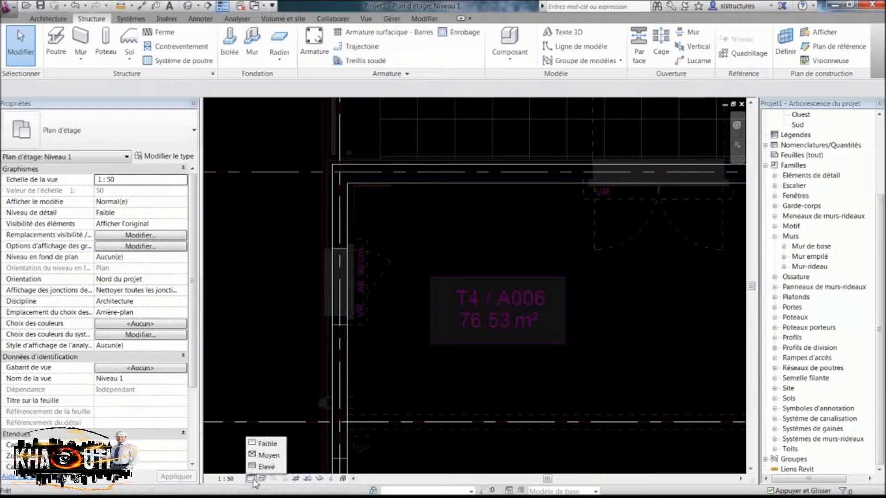
click(261, 467)
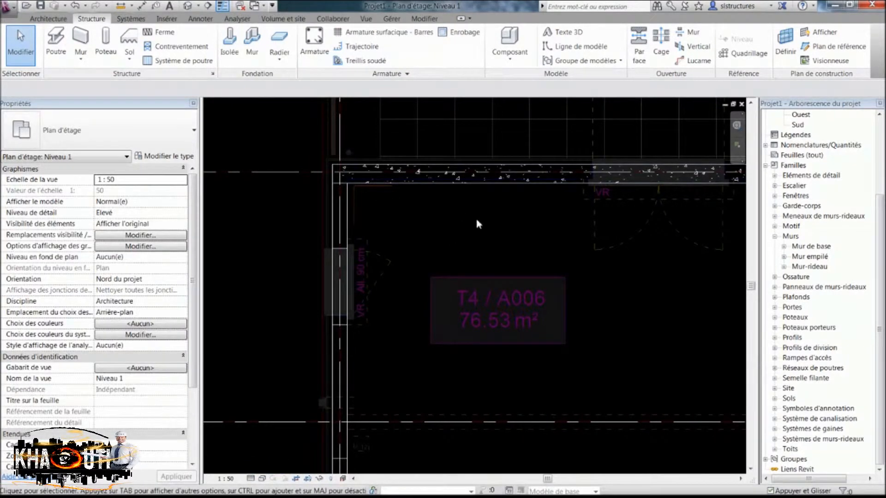
scroll(479, 222, down, 1)
scroll(399, 215, up, 3)
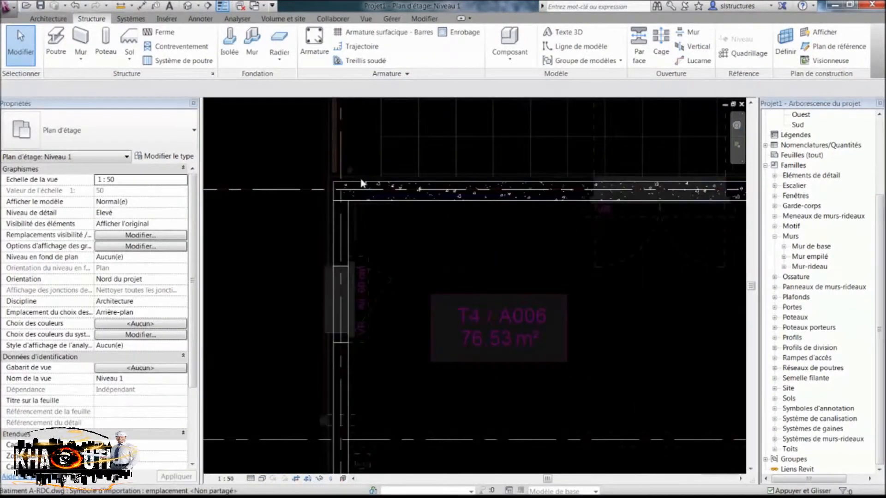
scroll(402, 209, up, 1)
middle_drag(408, 206, 377, 195)
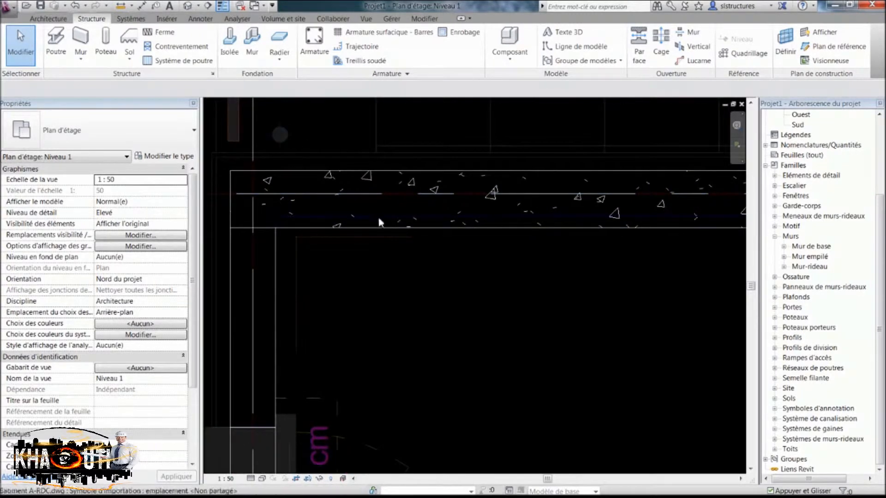
Place an aligned dimension across the horizontal concrete wall's thickness, using Faces du mur as the reference
click(201, 19)
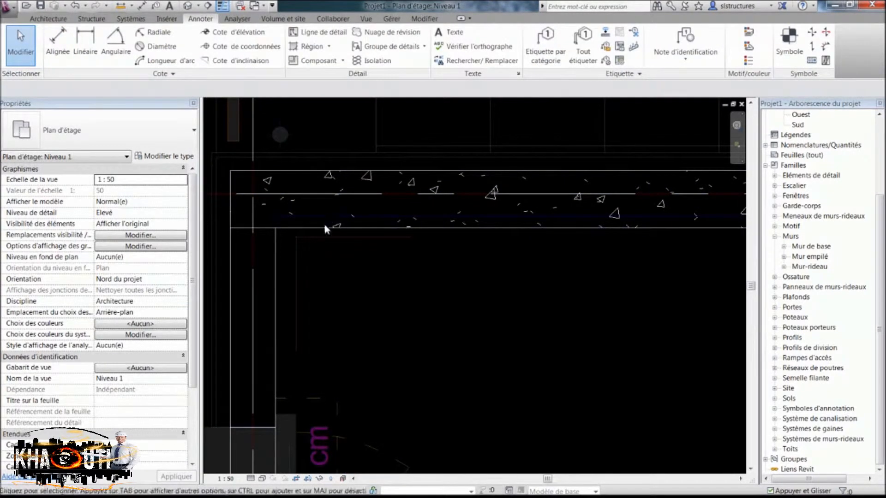
click(75, 52)
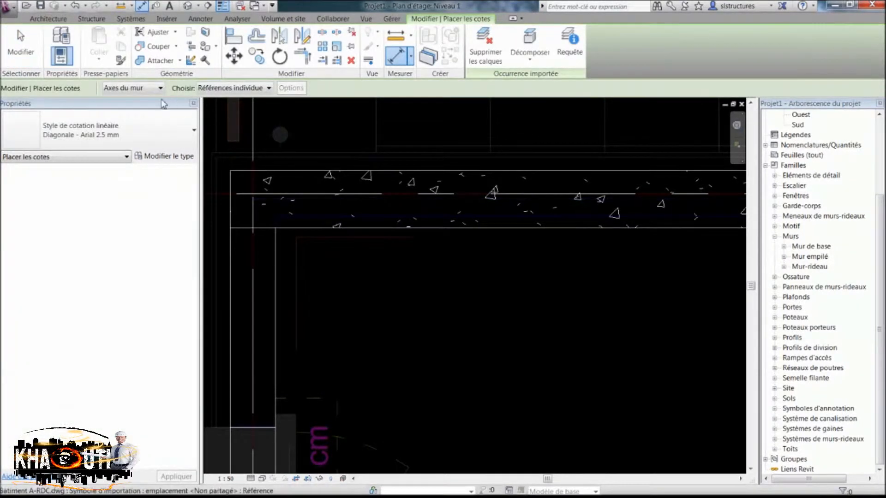
click(148, 88)
click(145, 108)
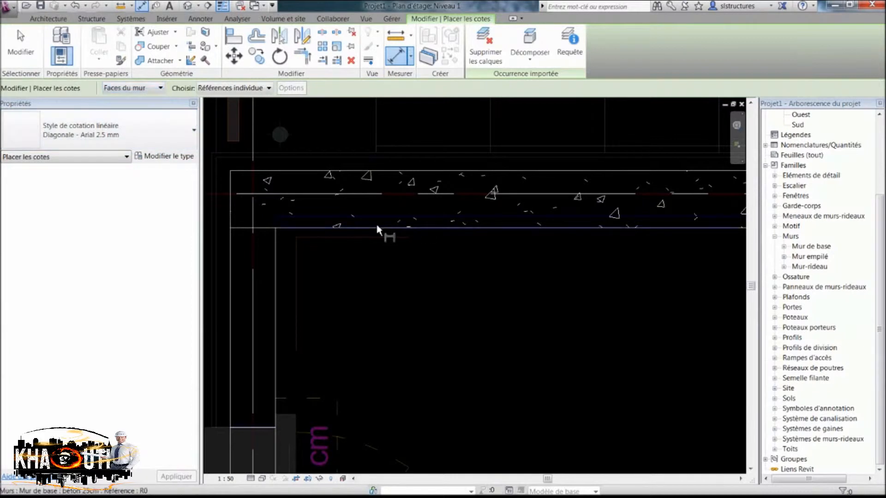
click(352, 173)
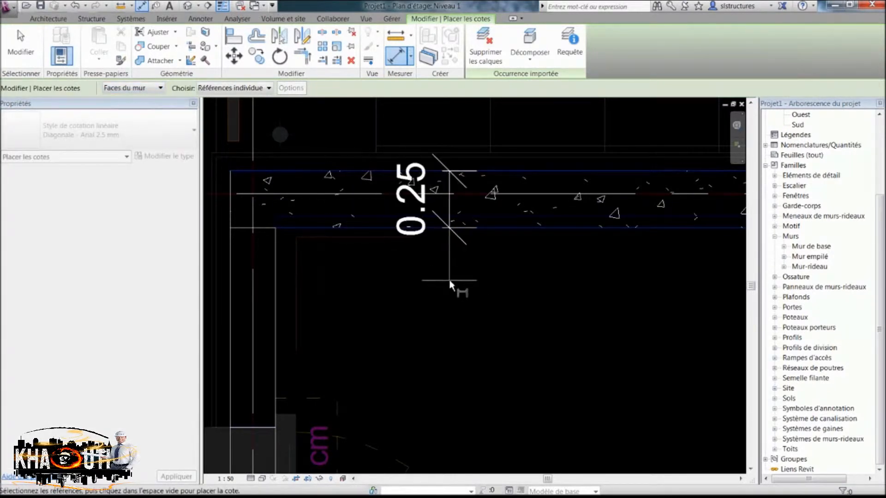
click(473, 242)
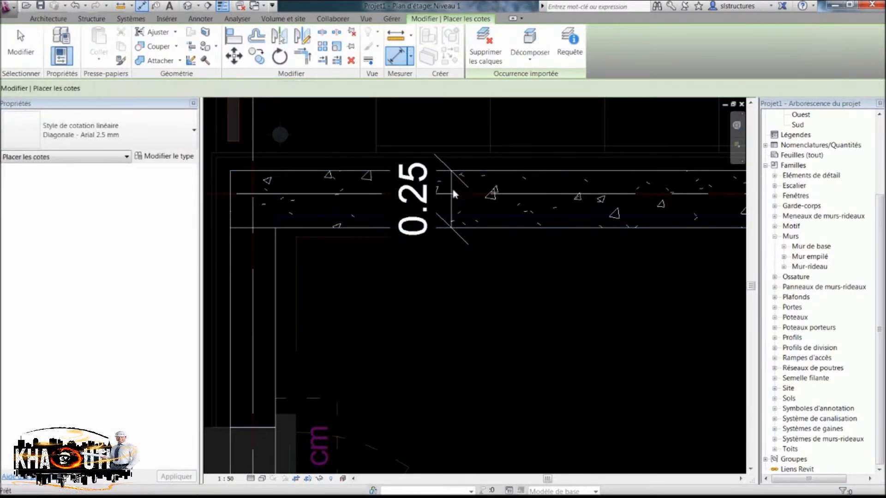
key(Escape)
Override the project units in the wall dimension's type, setting its unit format to Mètres et centimètres
click(456, 187)
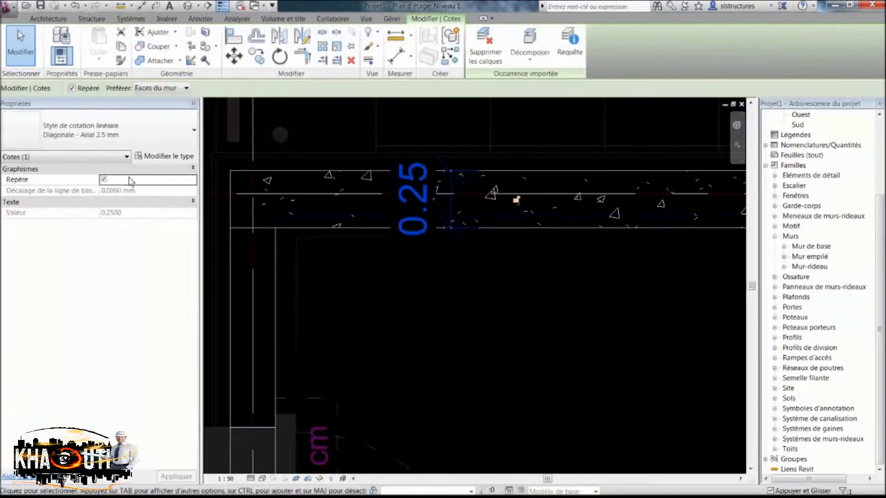
click(164, 156)
drag(646, 238, 645, 335)
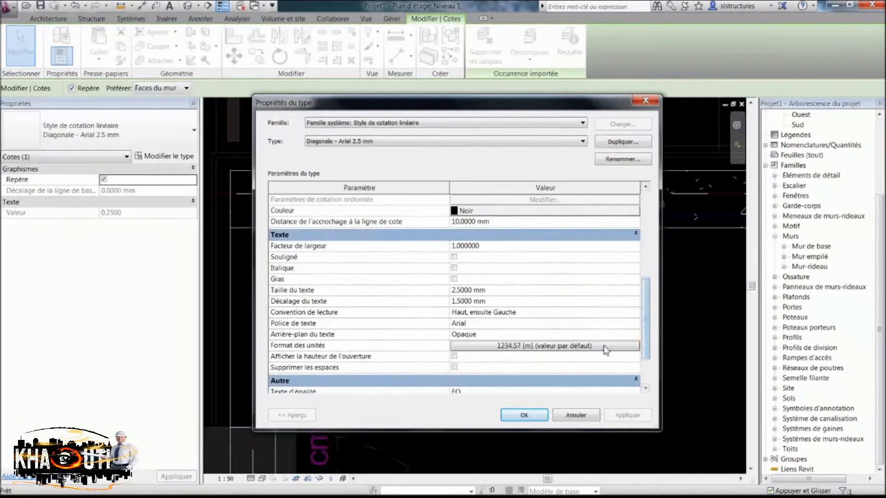
click(605, 345)
click(446, 190)
click(464, 205)
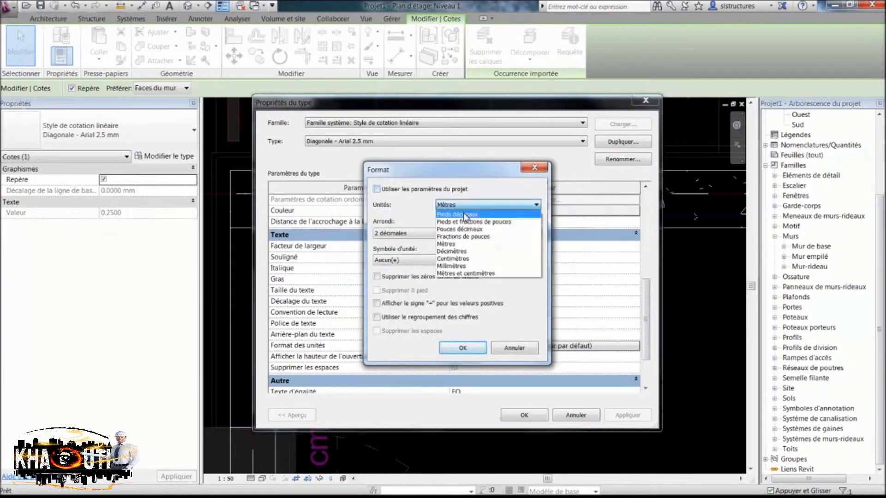
click(445, 265)
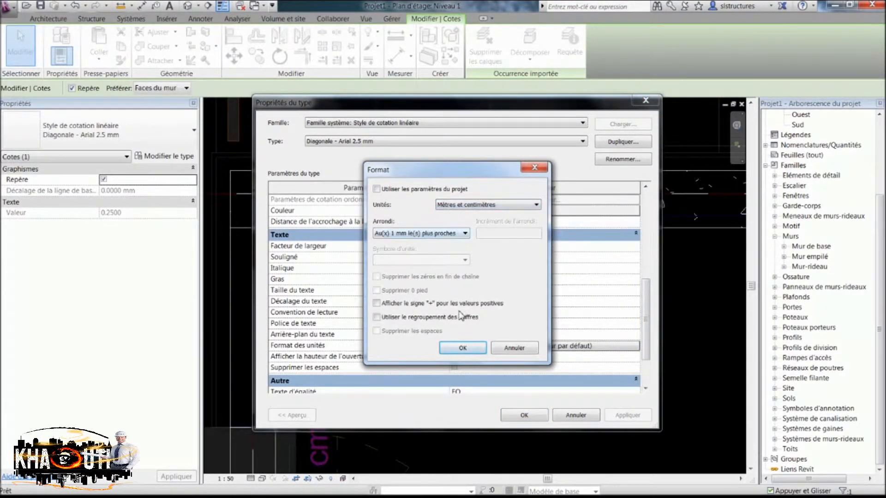
click(463, 347)
click(524, 415)
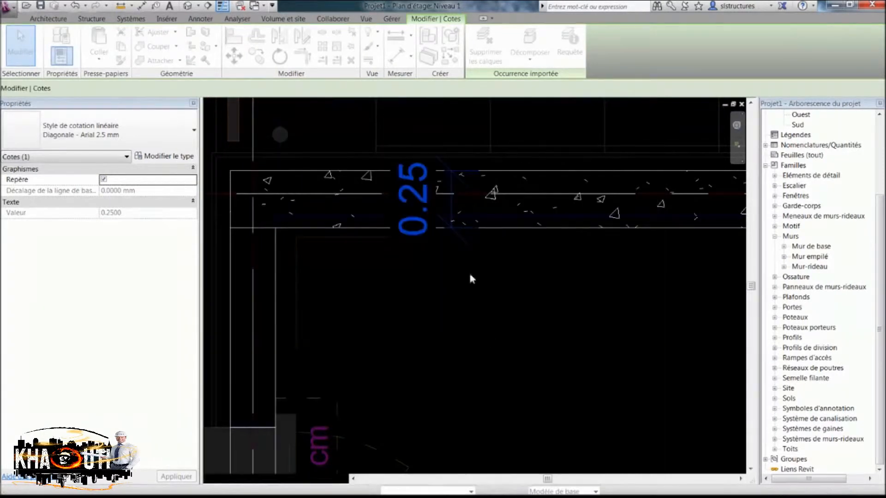
click(438, 232)
Turn off the thin lines display so the walls in the plan show their real line weights
scroll(439, 196, down, 2)
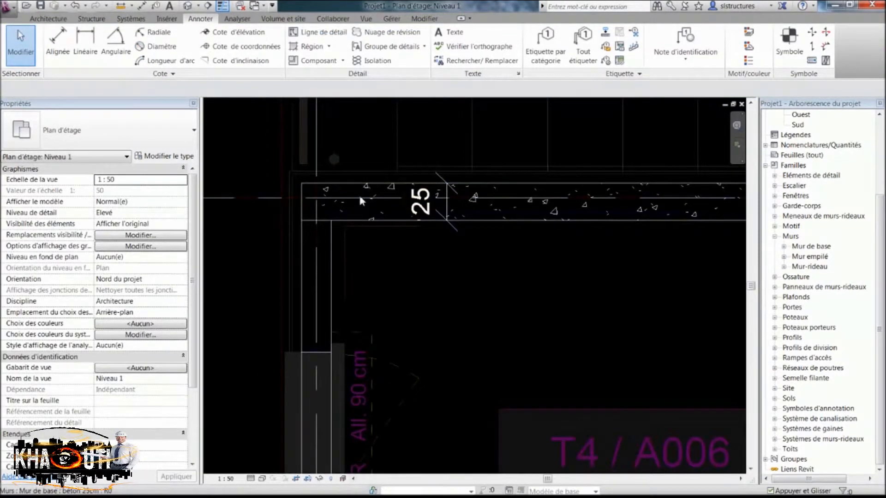
middle_drag(478, 201, 458, 203)
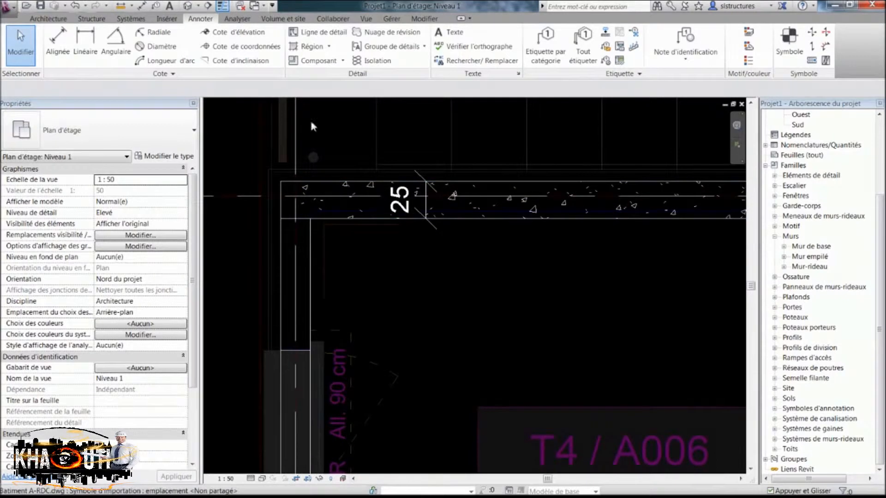
middle_drag(366, 199, 398, 213)
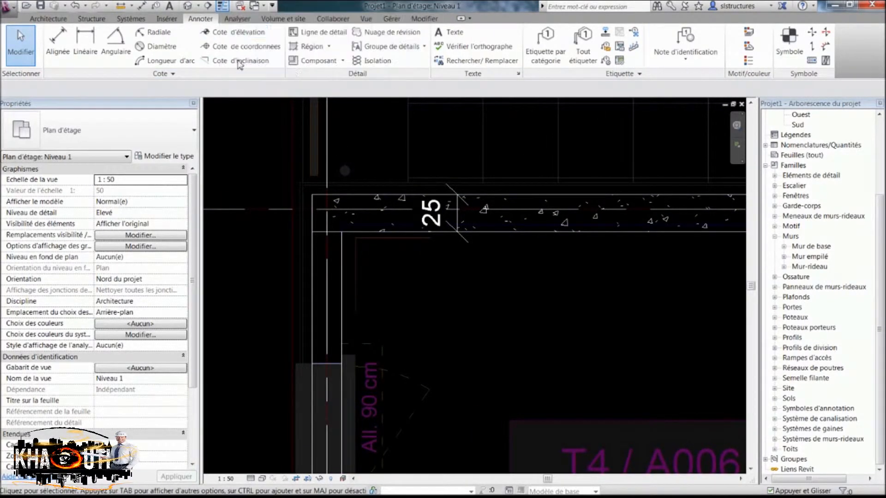
click(223, 5)
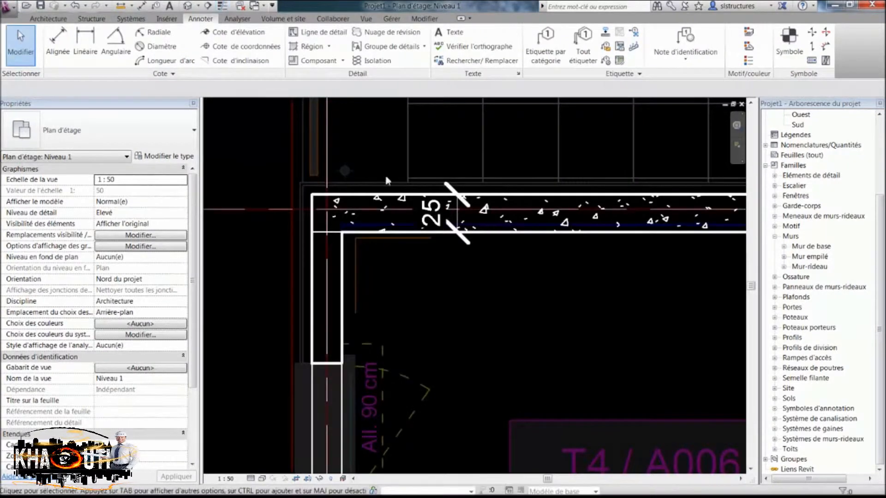
middle_drag(419, 247, 401, 231)
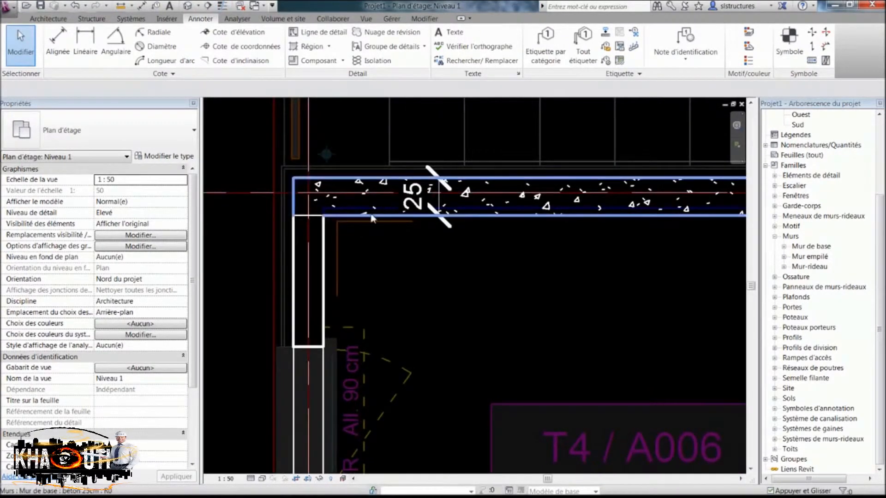
Compare the types assigned to the horizontal concrete wall and the vertical wall joining it at the corner
click(368, 218)
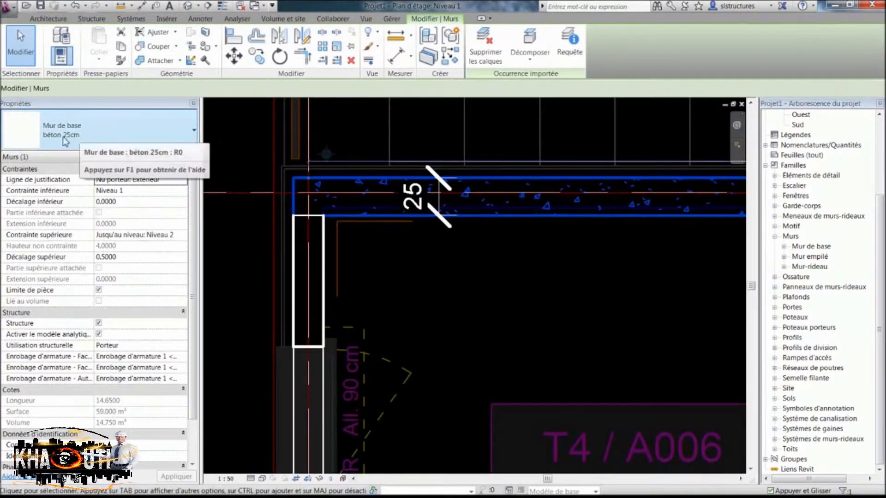
click(326, 288)
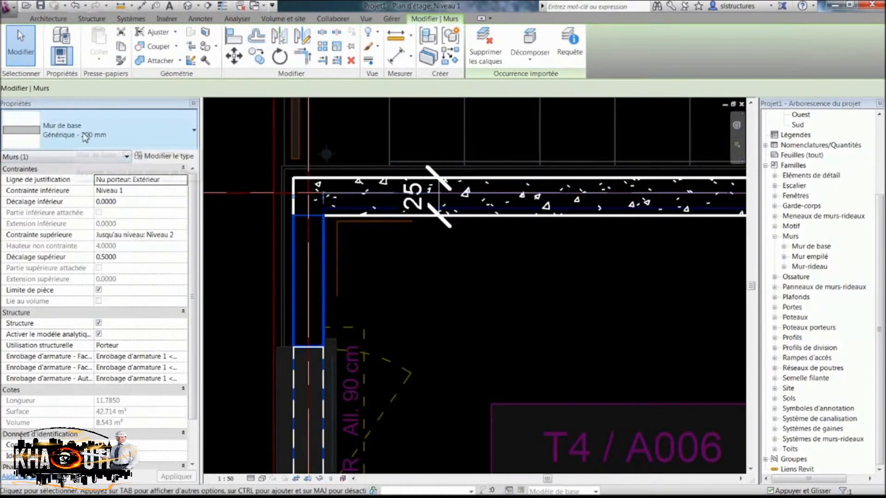
click(502, 312)
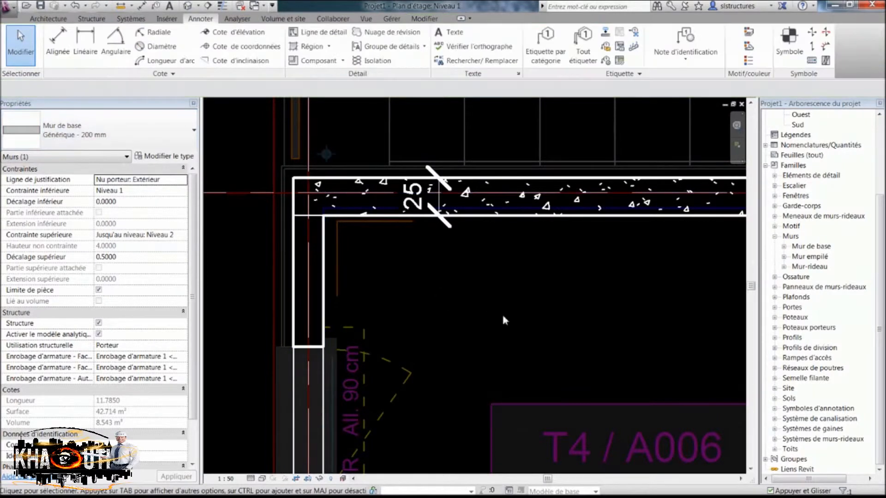
Select the building's drawn elements in the plan and filter the selection down to the Murs category, excluding Cotes and Fenêtres
scroll(502, 311, down, 5)
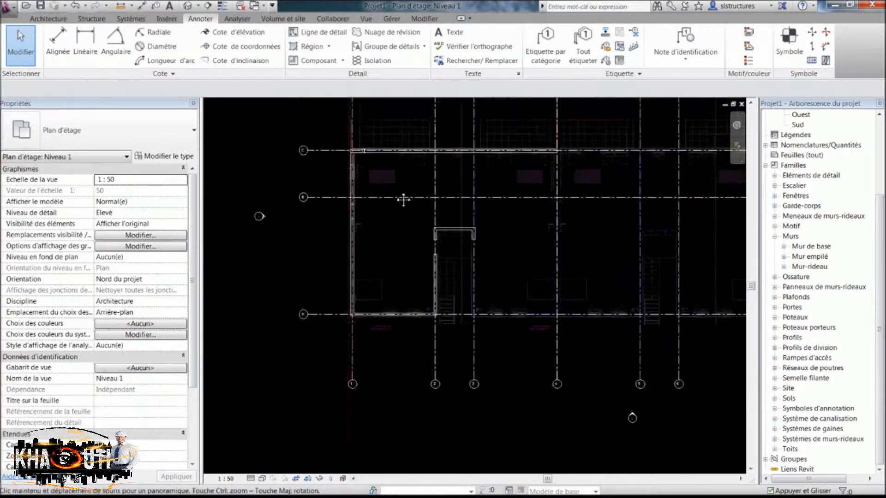
drag(350, 158, 619, 383)
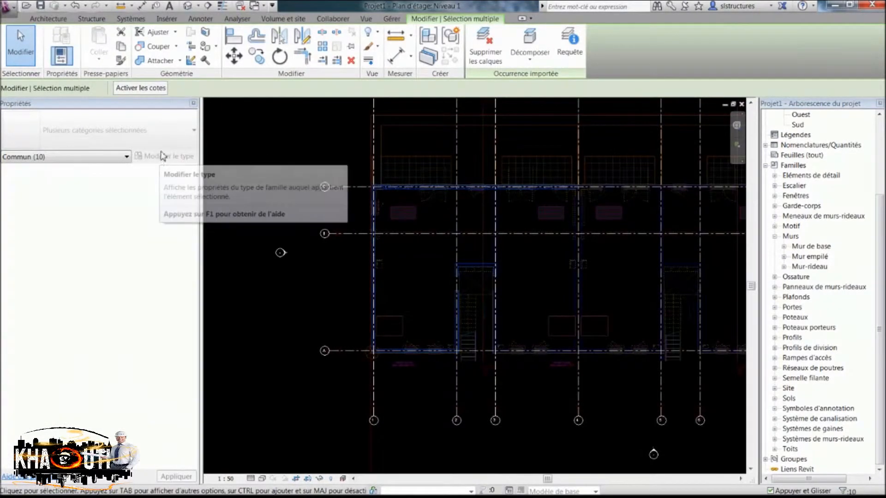
click(522, 20)
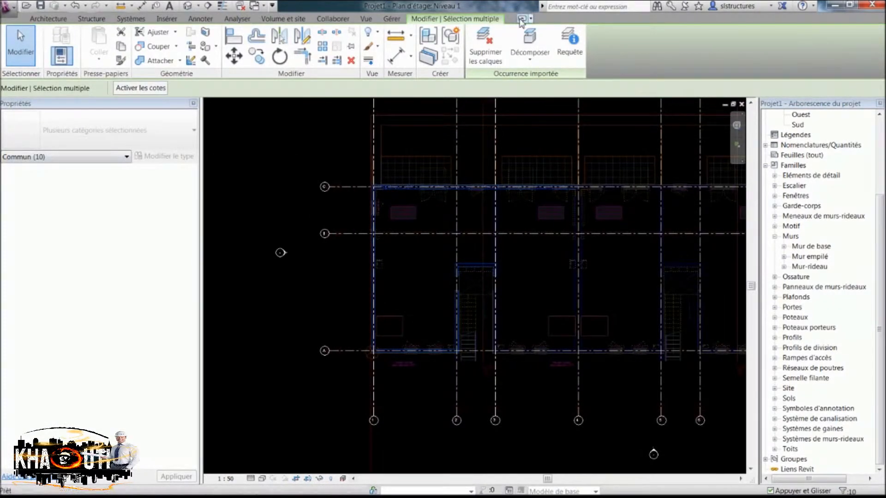
click(521, 19)
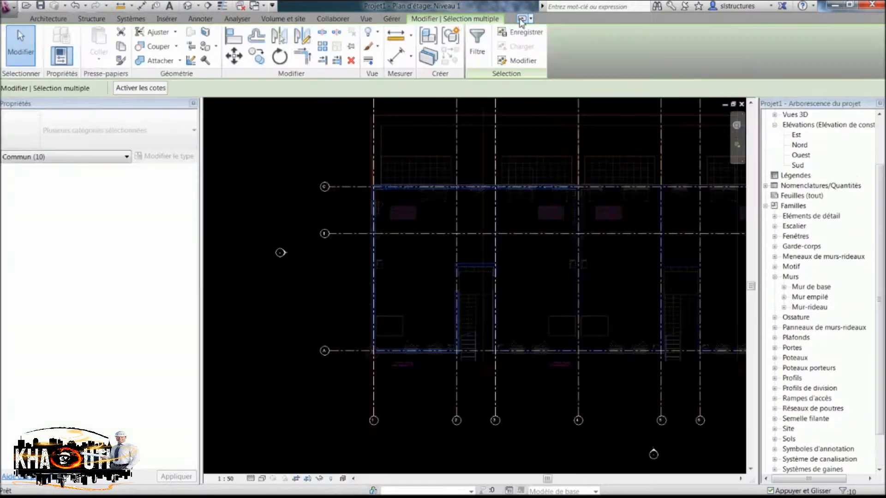
click(478, 52)
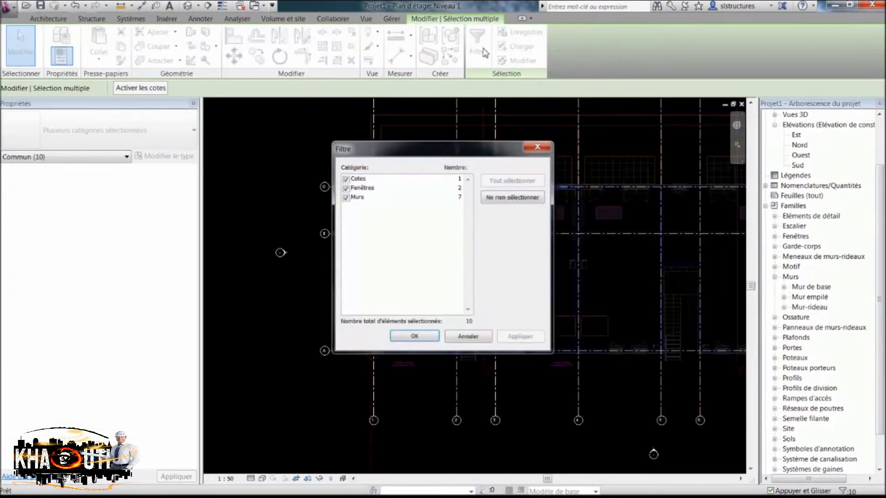
click(347, 188)
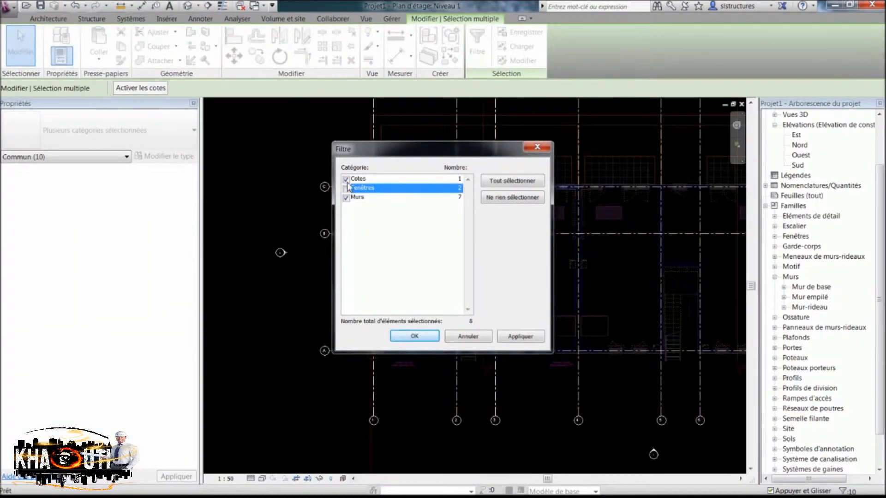
click(346, 179)
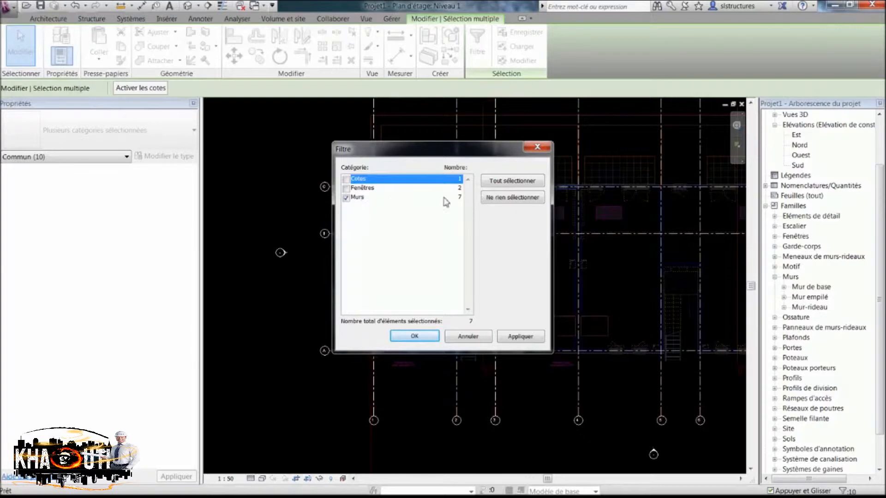
click(415, 337)
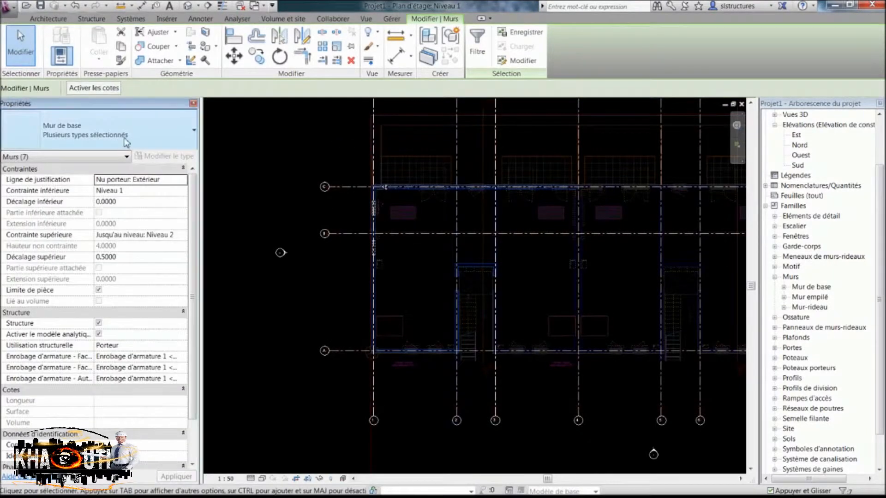
Assign the béton 25cm type to all the selected walls
click(126, 141)
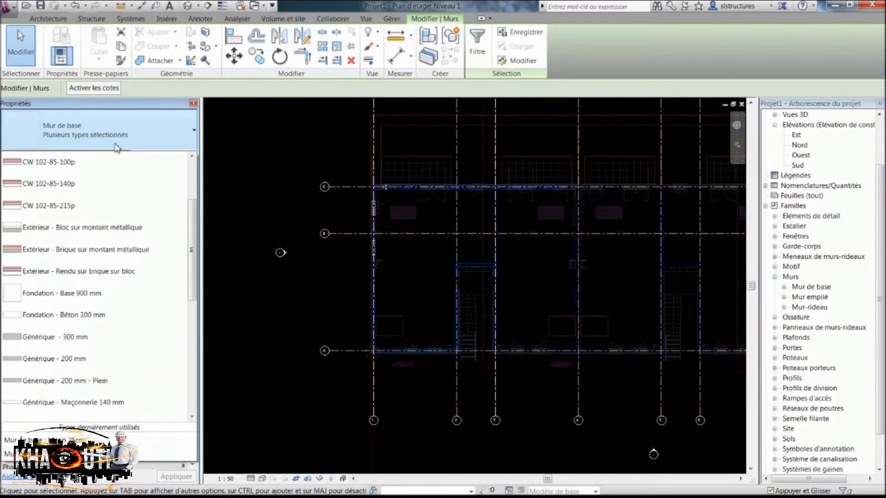
drag(192, 249, 220, 196)
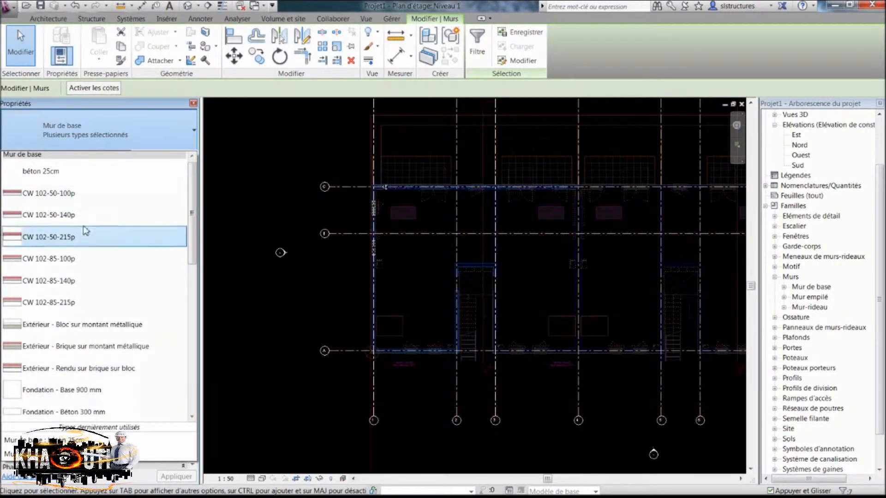
click(55, 171)
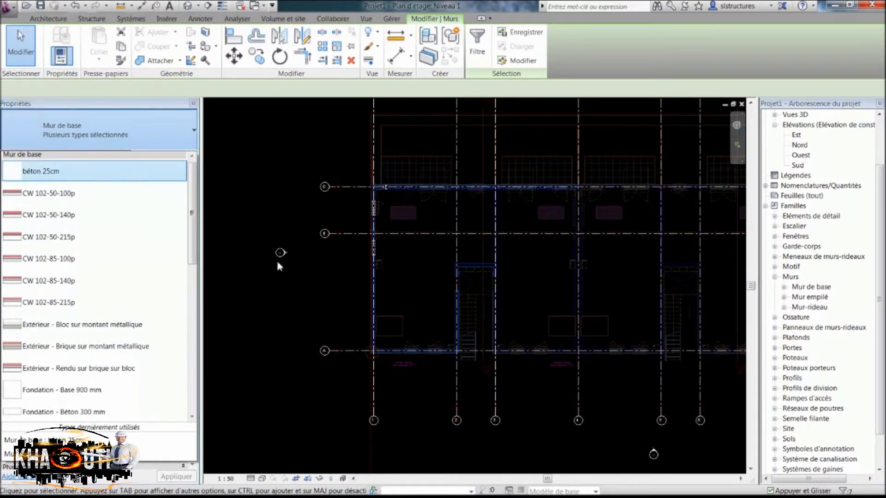
click(478, 385)
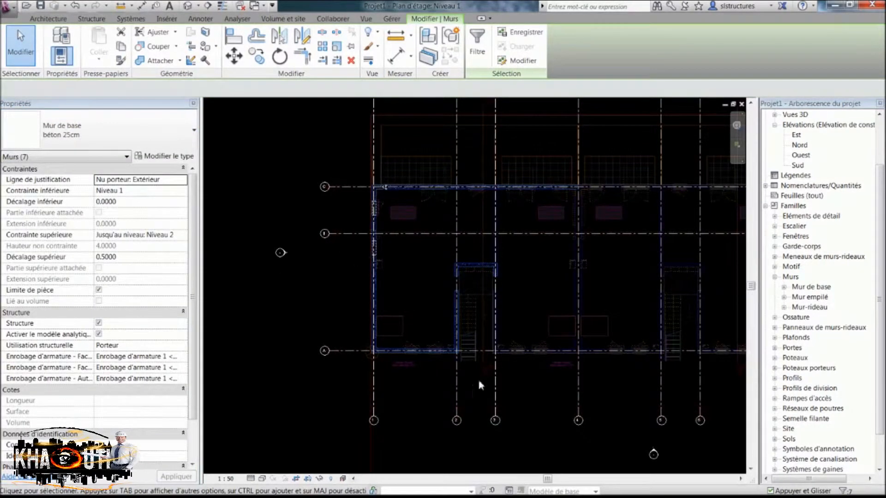
Delete the thickness dimension on the horizontal concrete wall near its corner with the vertical wall
scroll(338, 144, up, 4)
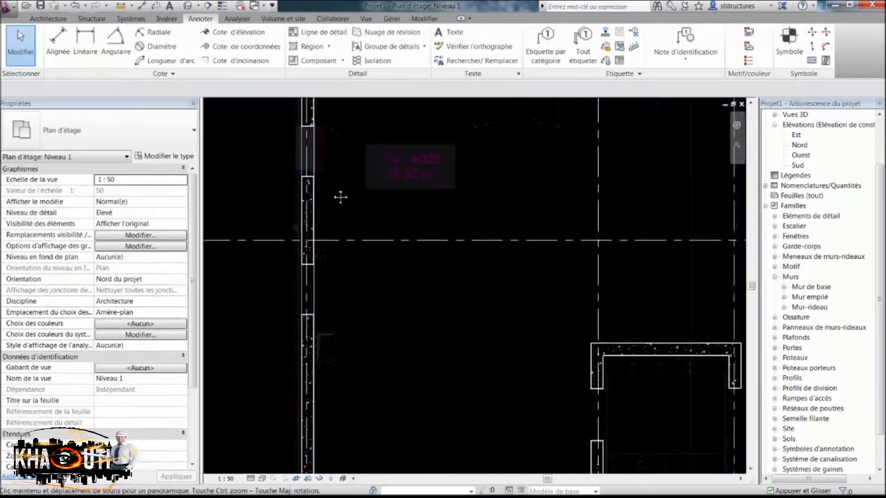
scroll(340, 196, up, 5)
middle_drag(371, 180, 491, 236)
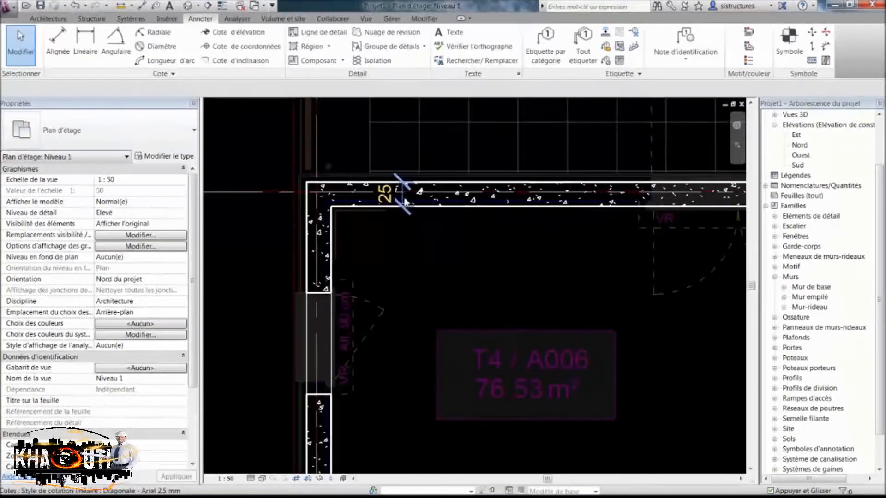
click(400, 180)
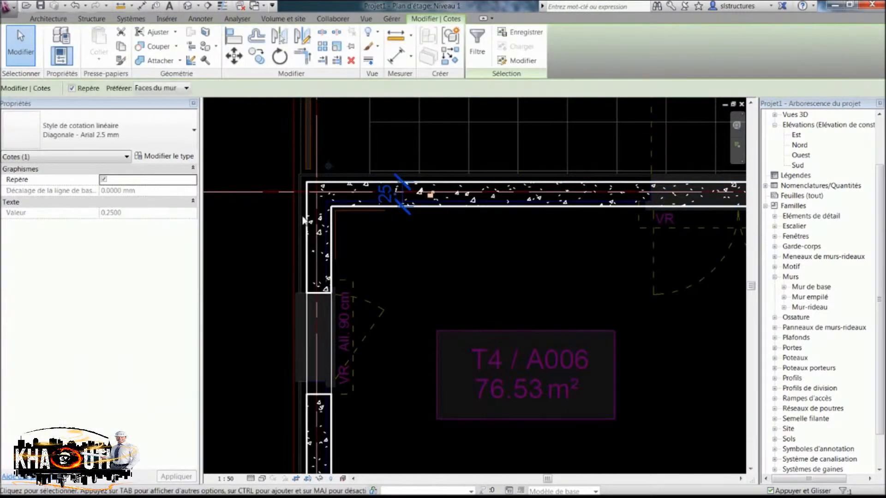
key(Delete)
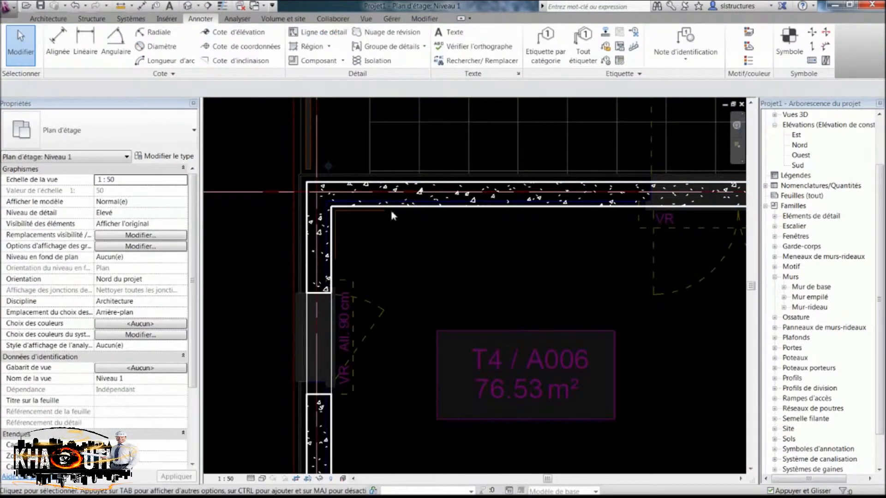
Rename the horizontal wall's type as "béton 20cm + doublage 8cm" in its type properties
scroll(415, 256, down, 2)
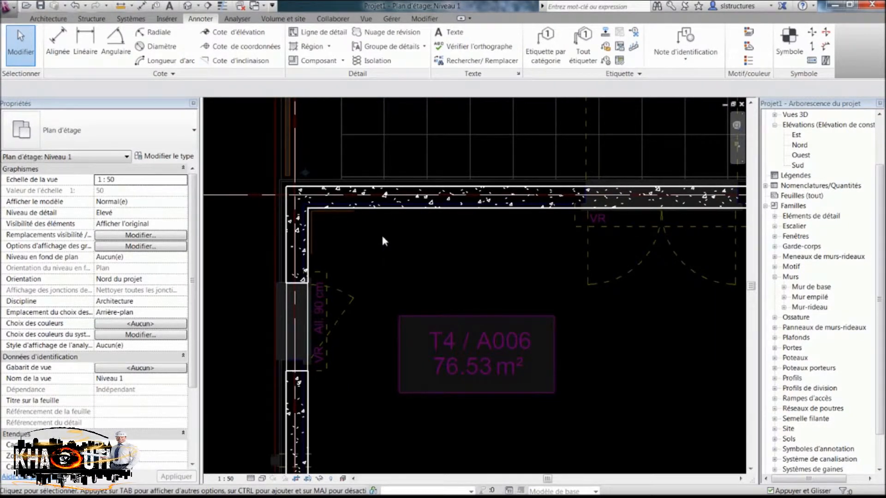
scroll(290, 201, up, 4)
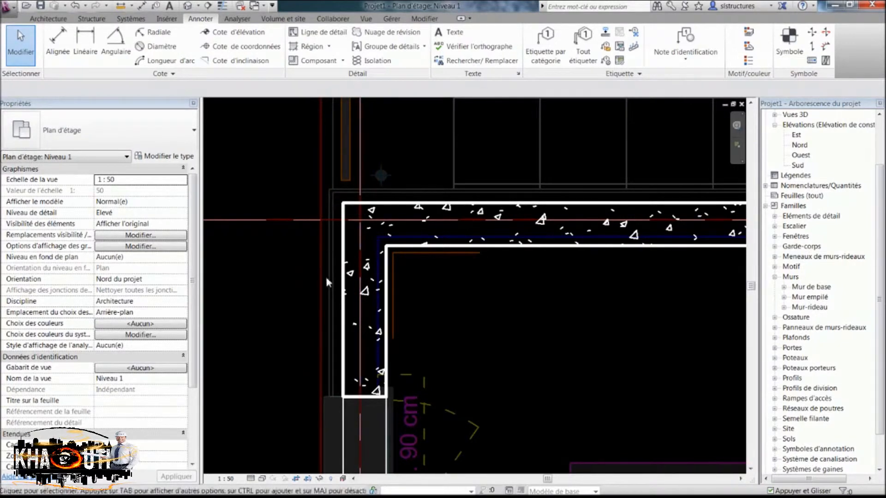
middle_drag(368, 191, 410, 184)
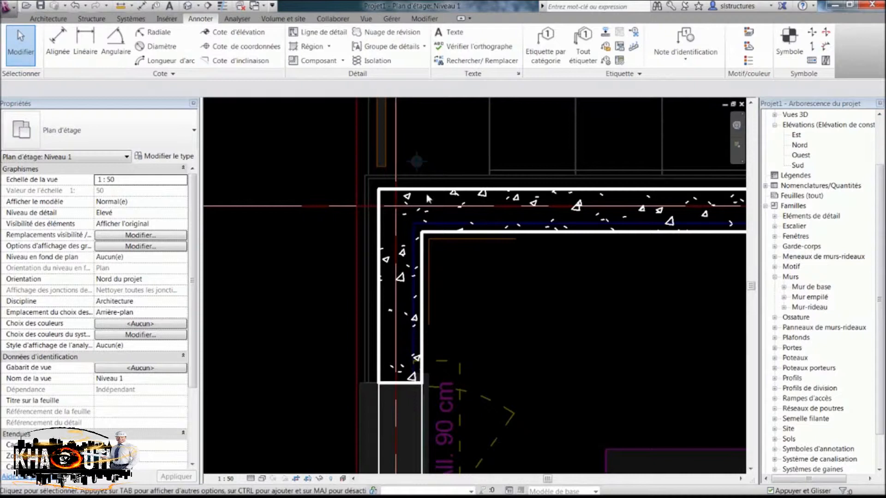
middle_drag(448, 205, 417, 212)
middle_drag(461, 272, 443, 267)
click(412, 185)
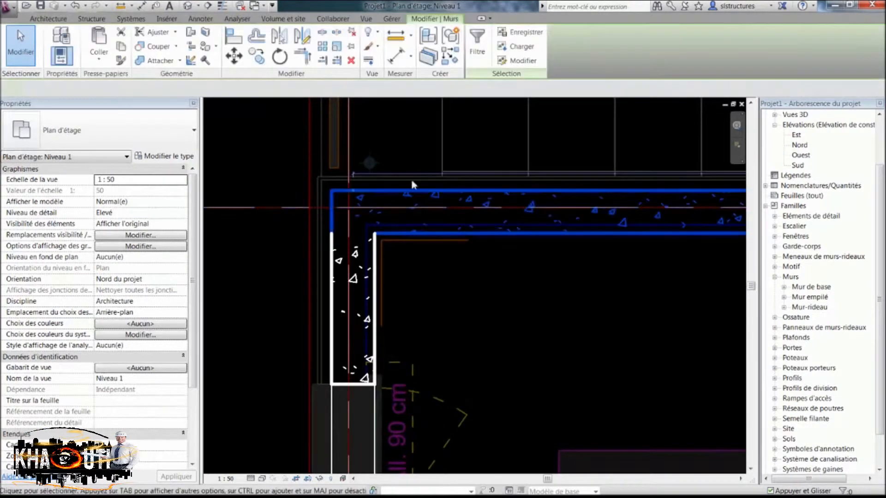
click(140, 159)
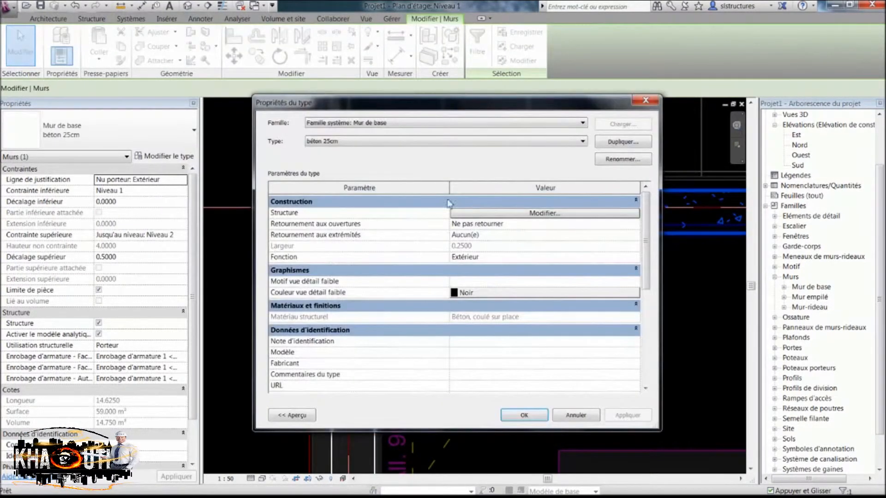
click(610, 160)
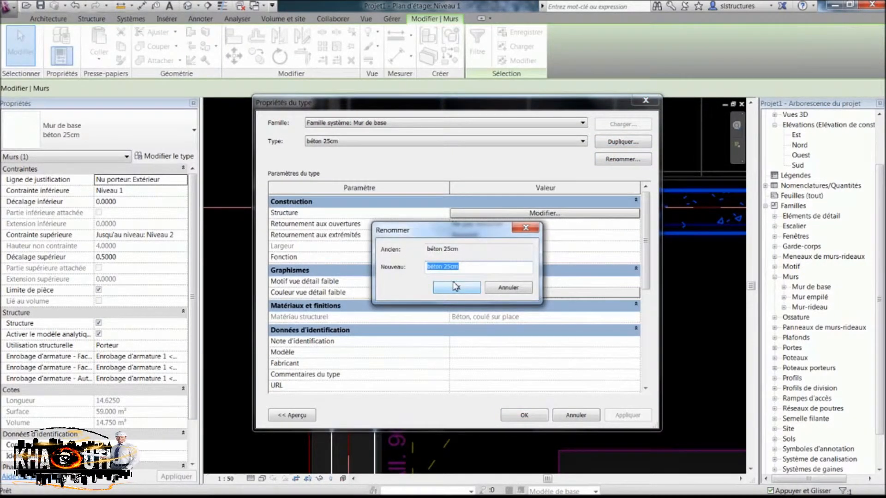
text(blage 8cm)
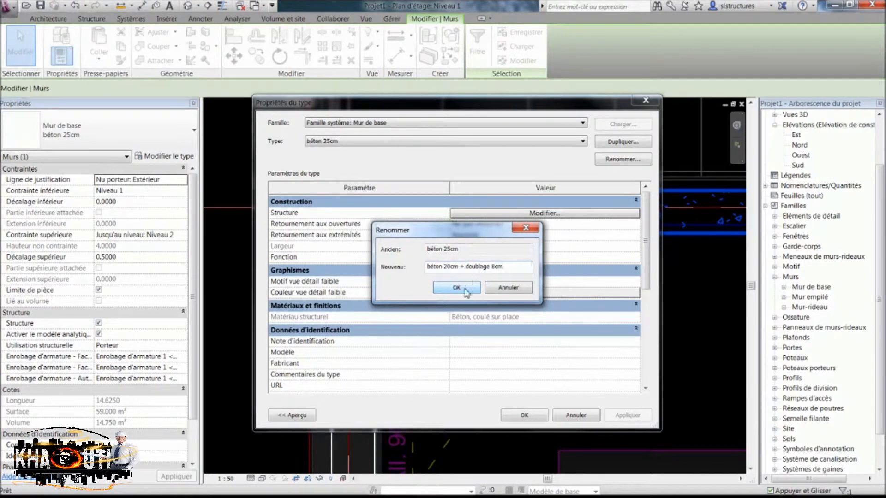
click(457, 288)
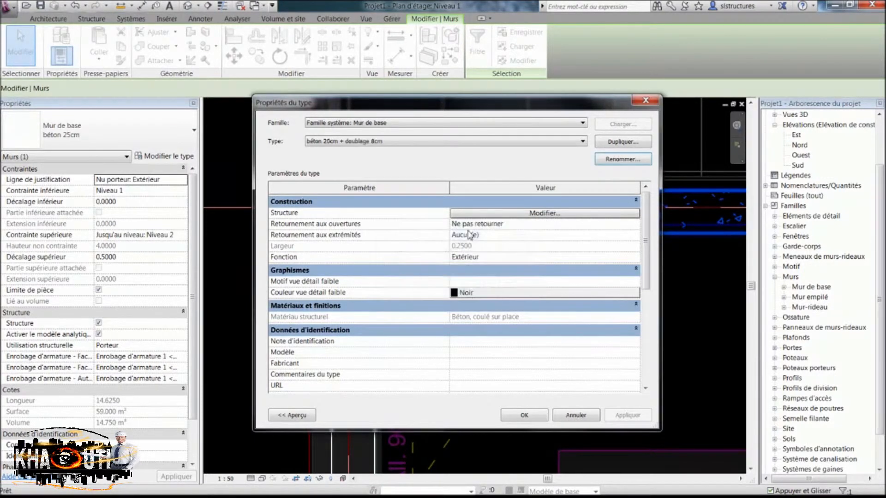
Edit the wall type's structure and set the concrete Porteur/Ossature layer's thickness to 0.20
click(470, 212)
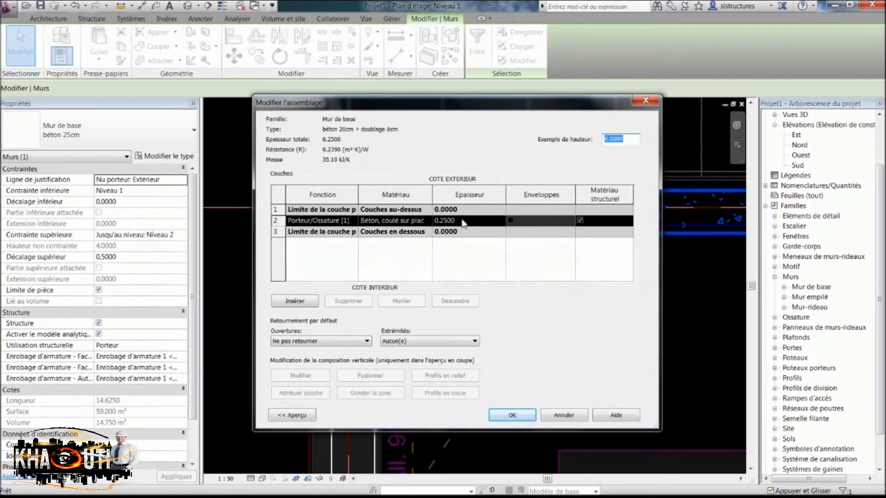
click(452, 222)
text(0.)
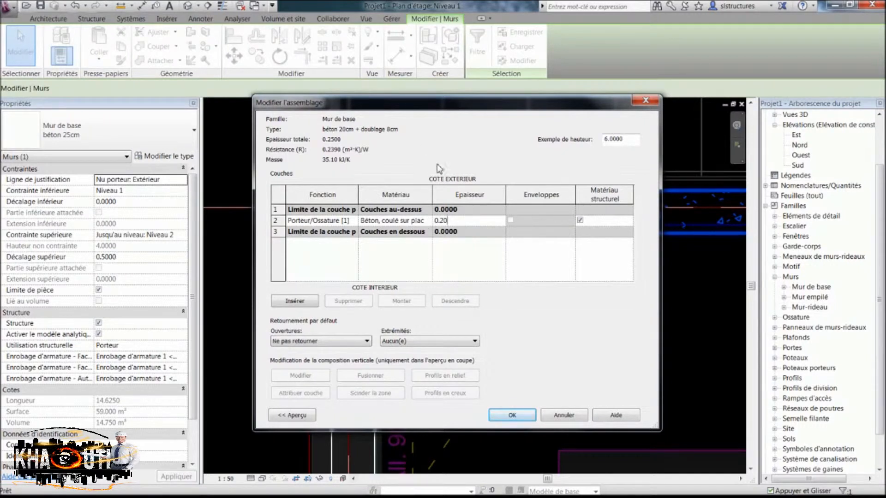
text(20)
key(Tab)
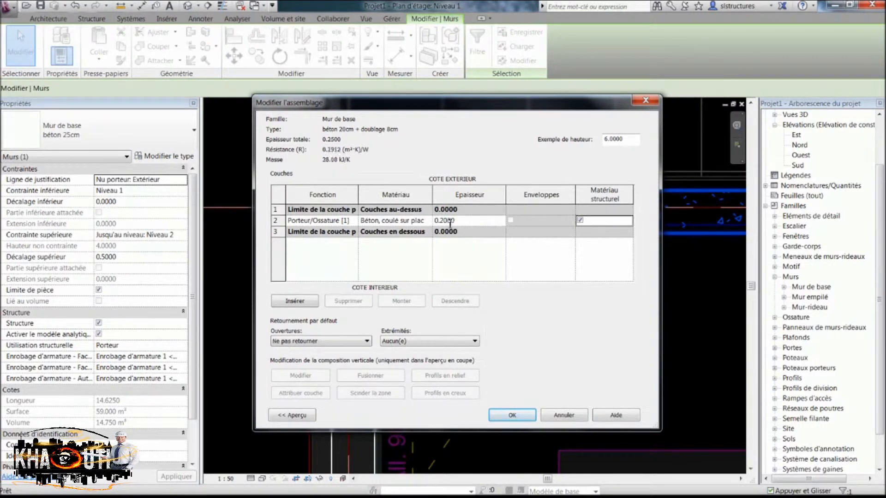
Insert a new layer outside the core boundary on the exterior side and set its function to Doublage [2]
click(295, 301)
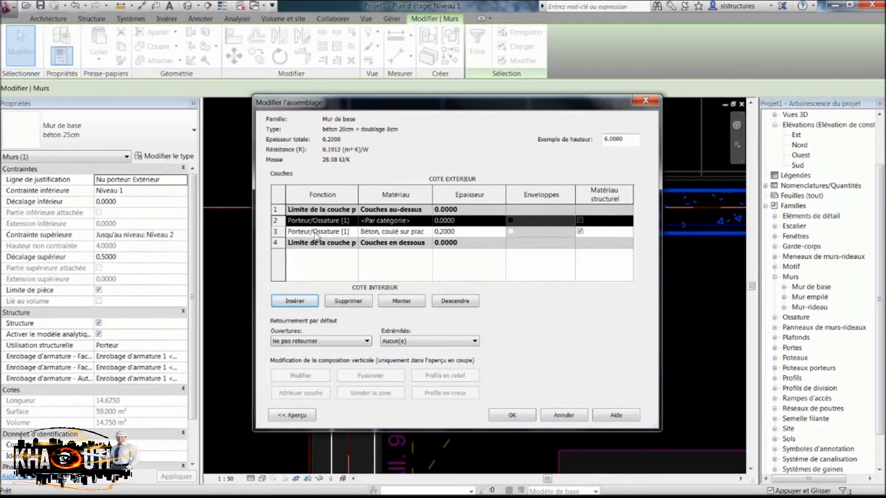
click(405, 303)
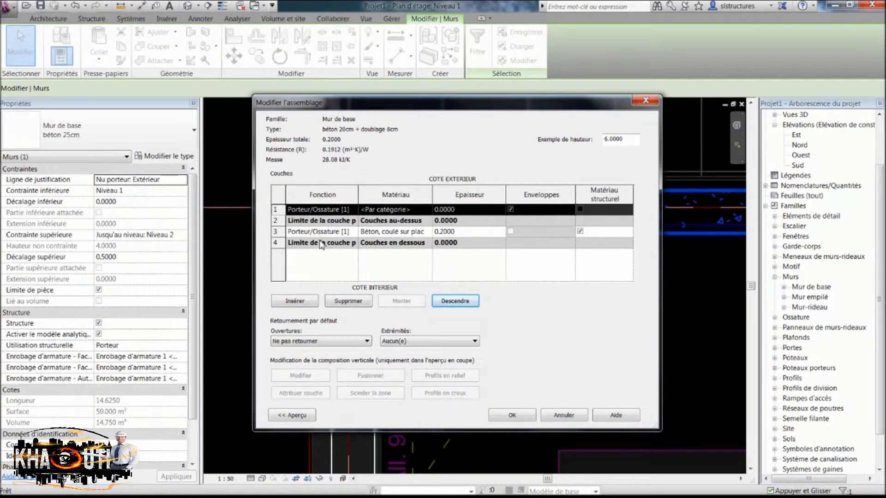
click(336, 207)
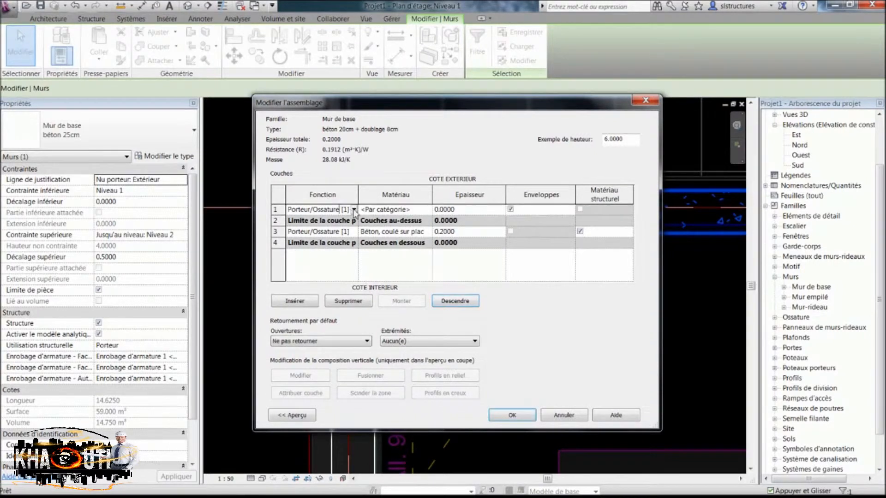
click(354, 210)
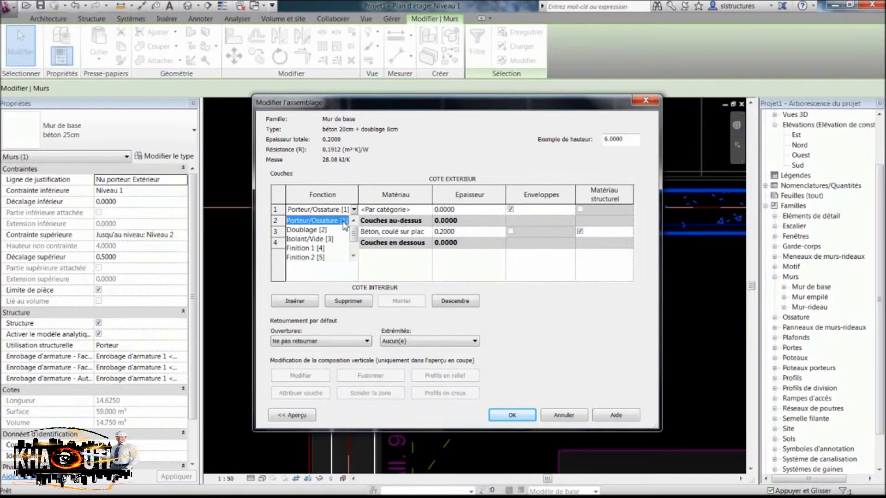
click(320, 230)
Search the materials for "isolant" and assign Isolant imperméable to the Doublage layer
click(393, 213)
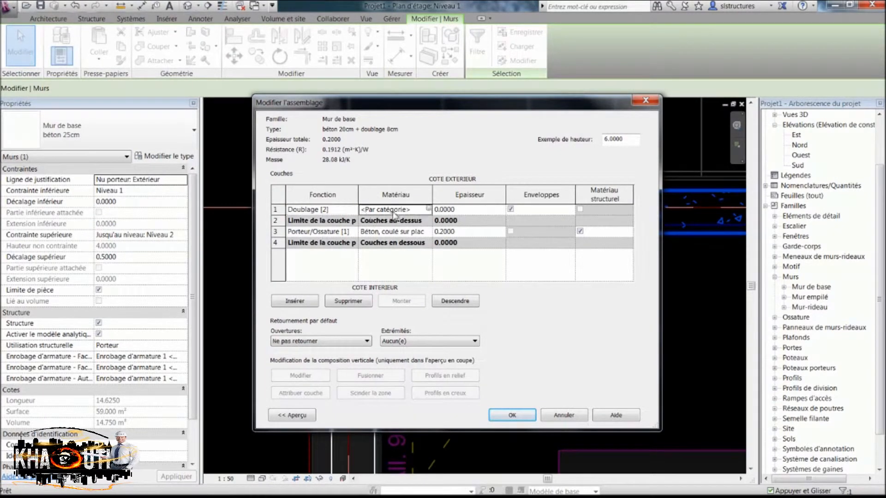
click(429, 210)
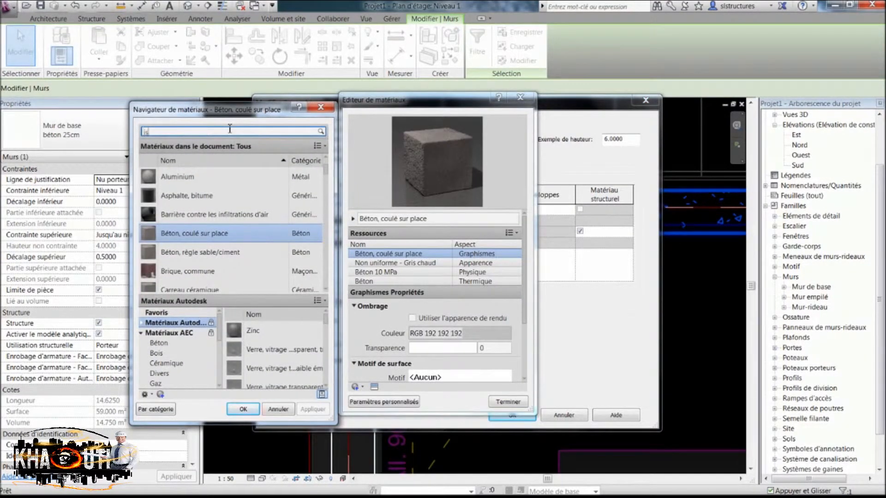
click(216, 189)
drag(524, 313, 526, 372)
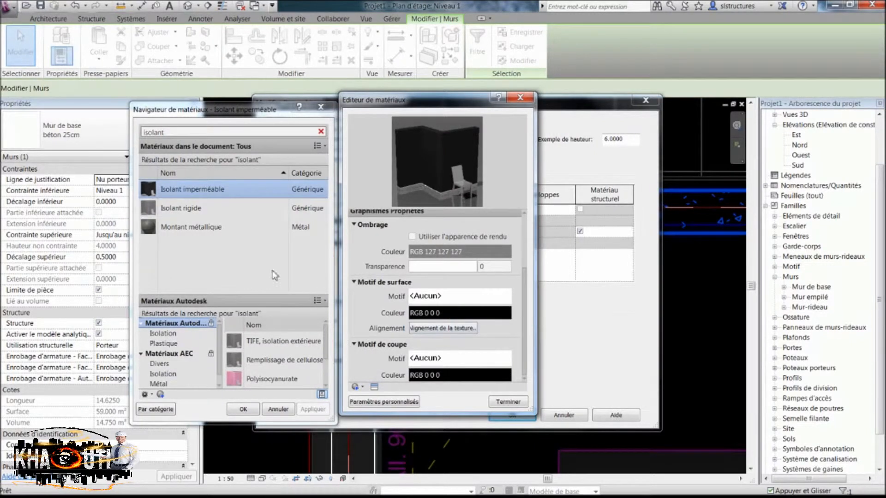
click(243, 409)
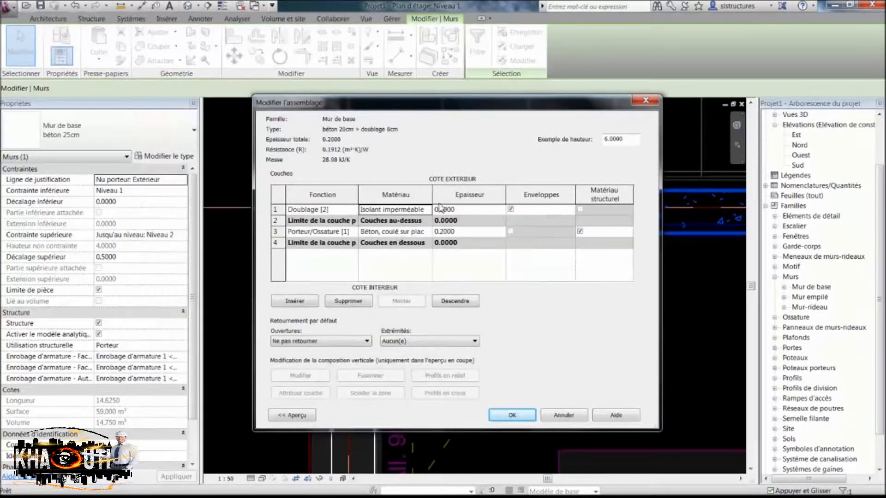
Set the Doublage [2] layer's thickness to 0.08 and accept the modified assembly and wall type properties
click(464, 209)
text(0)
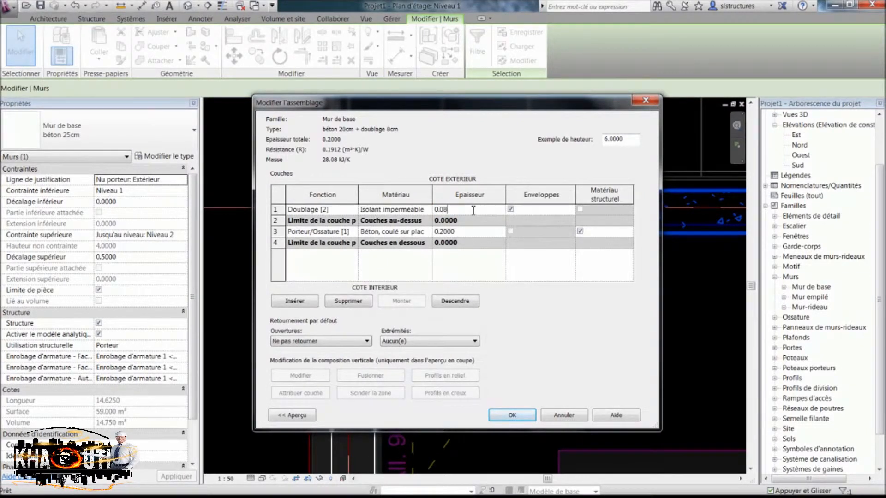
click(513, 416)
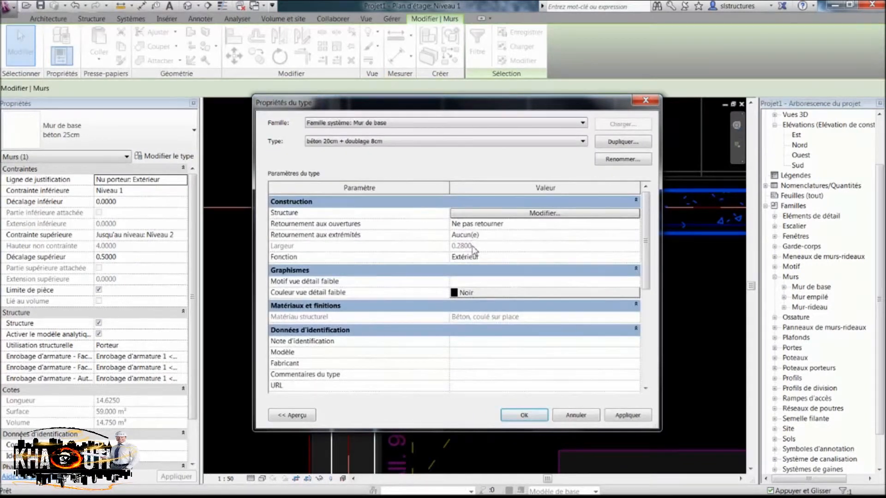
click(526, 415)
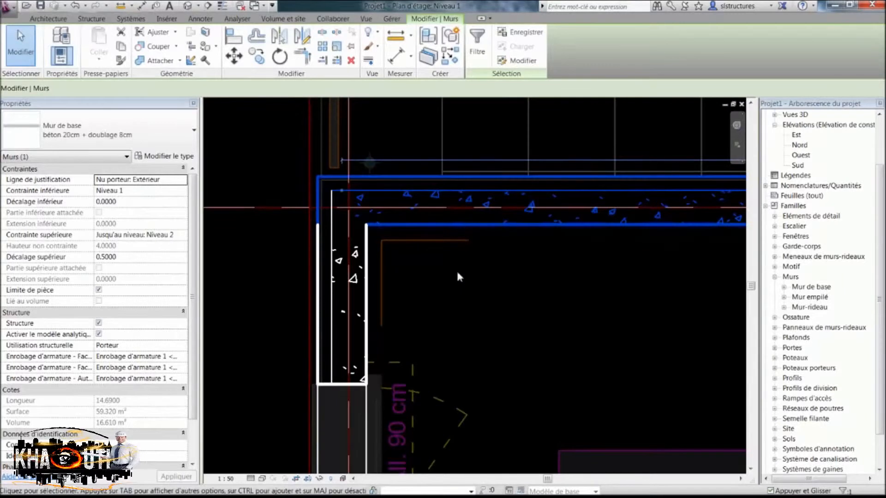
Deselect the wall and turn on thin-line display to view the wall corner's layers
click(429, 245)
scroll(324, 179, up, 3)
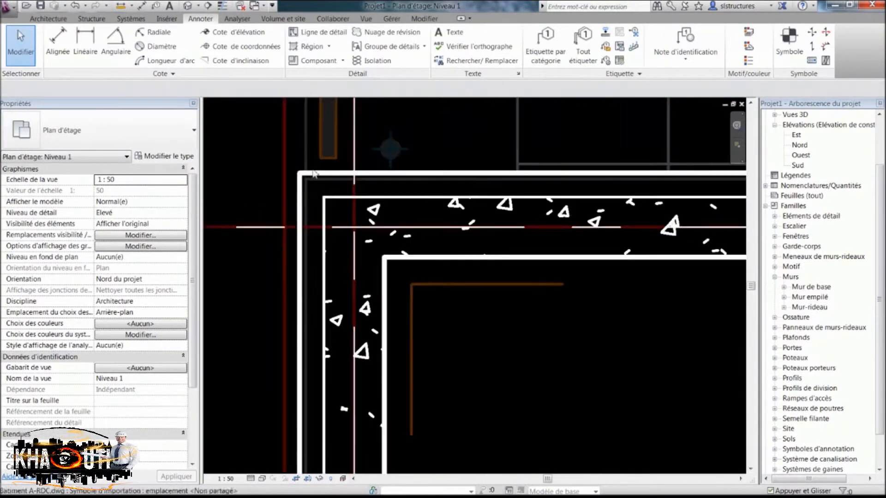
click(222, 6)
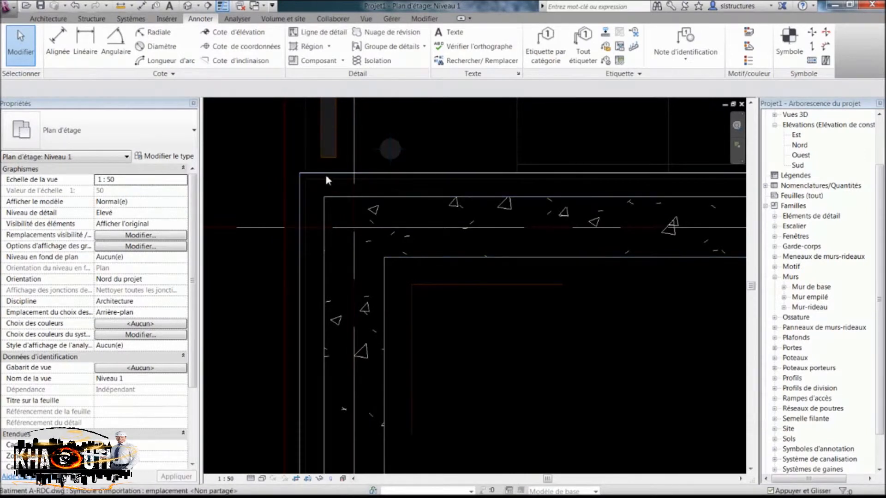
click(372, 179)
drag(371, 180, 382, 159)
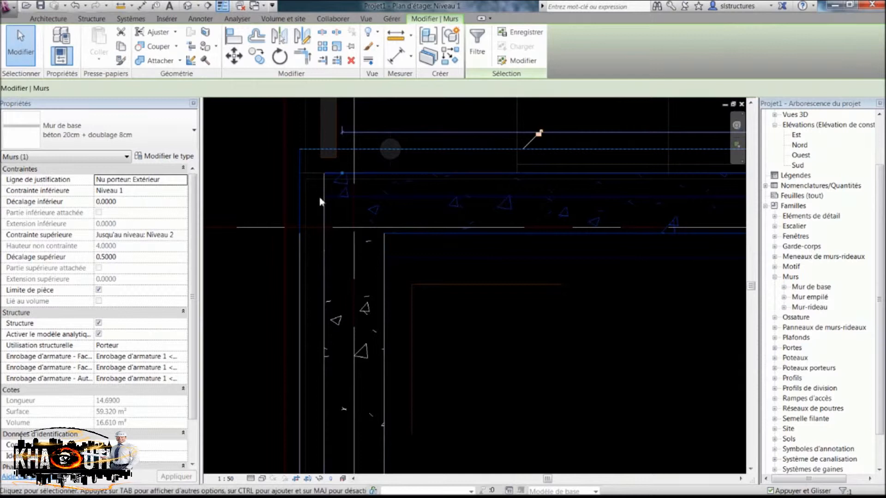
key(Escape)
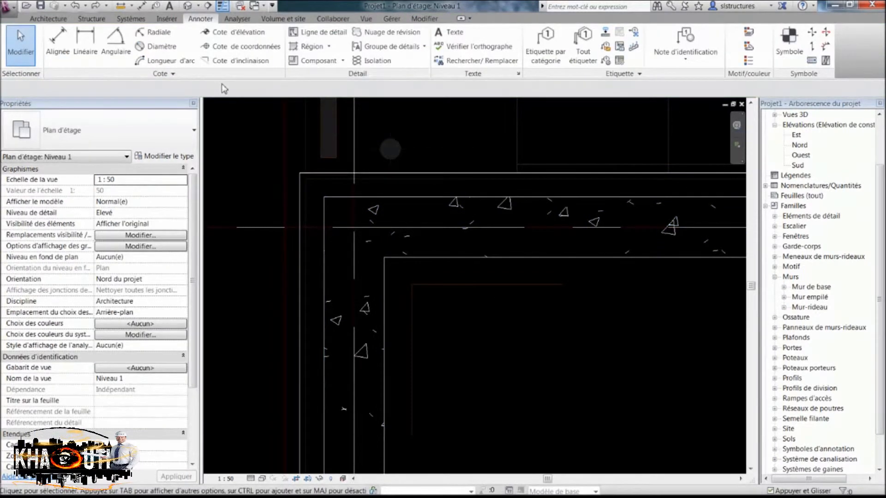
Turn off thin-line display so the walls are drawn with their line weights
click(222, 6)
scroll(425, 237, down, 3)
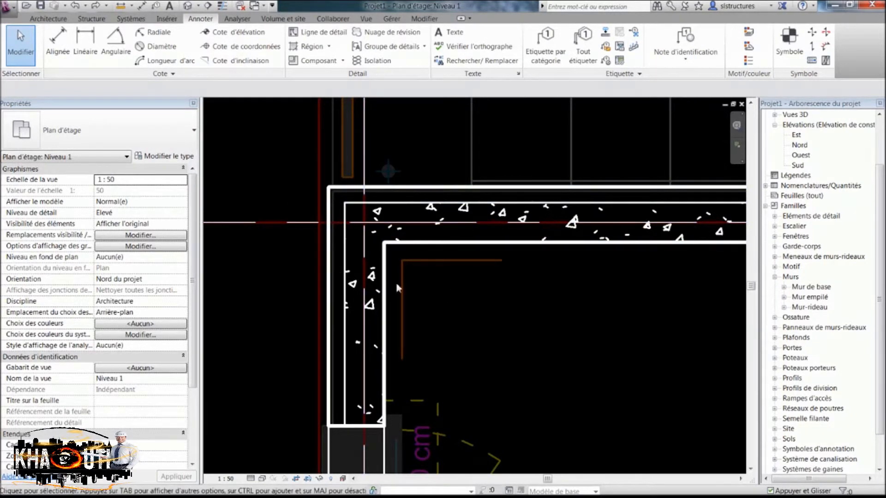
scroll(483, 221, down, 2)
middle_drag(482, 224, 436, 224)
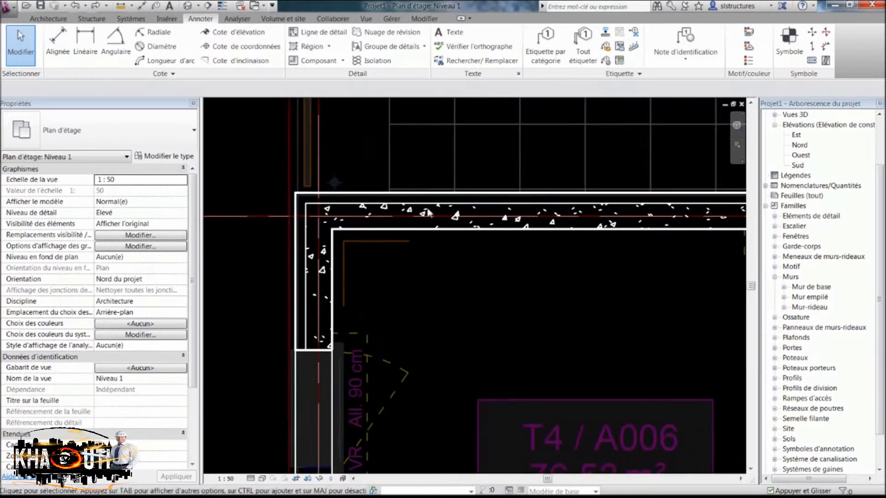
middle_drag(307, 182, 360, 212)
click(360, 212)
key(Escape)
scroll(360, 243, up, 3)
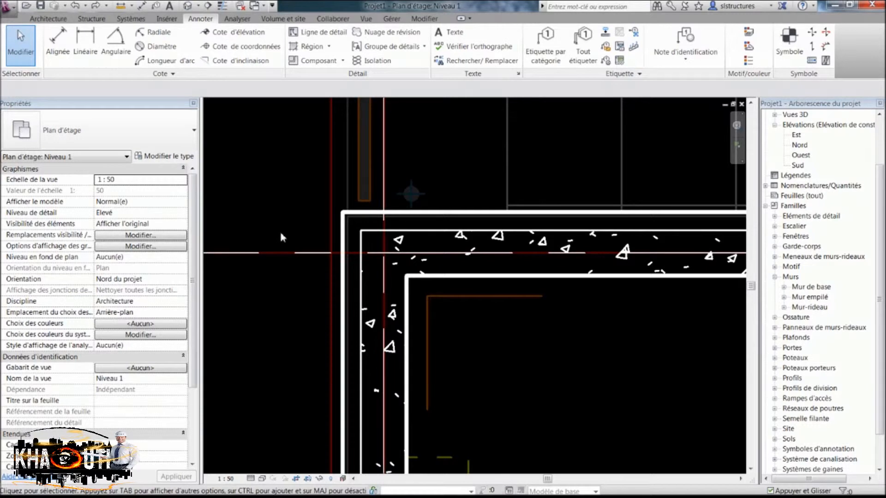
Enable the host layer cut line style override for the Niveau 1 plan and set the Porteur/Ossature [1] line weight to 4
key(v)
key(v)
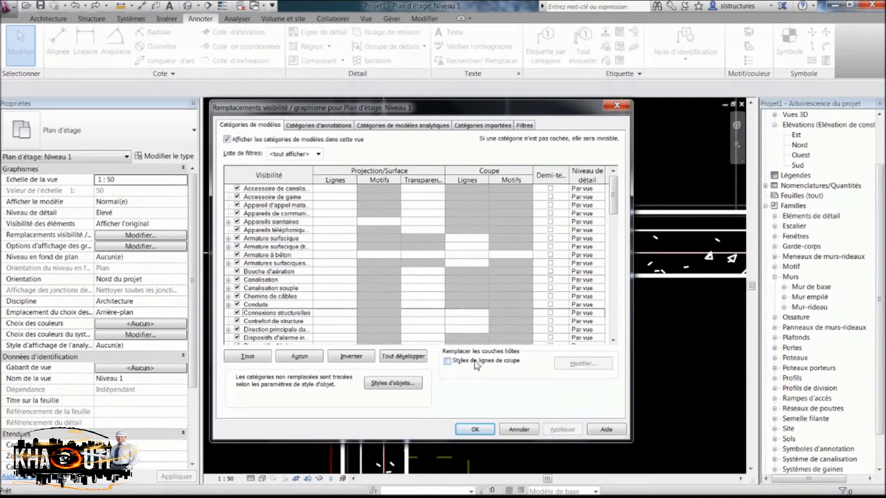
click(460, 362)
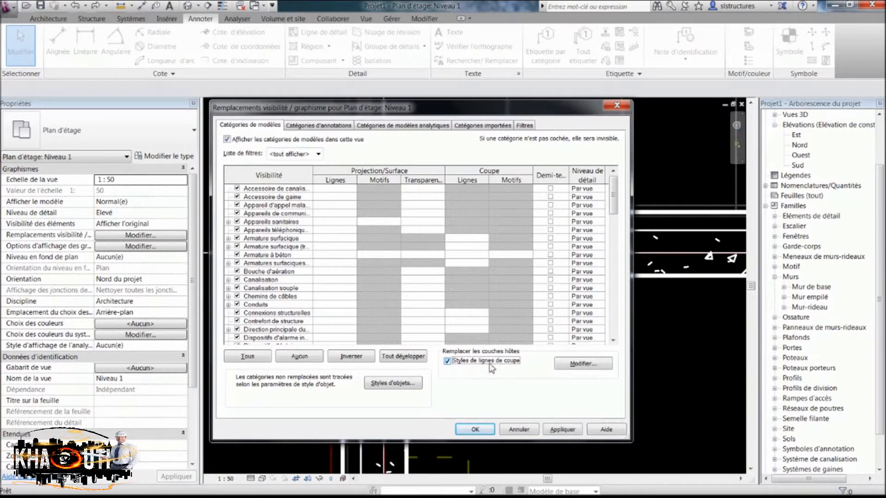
click(577, 367)
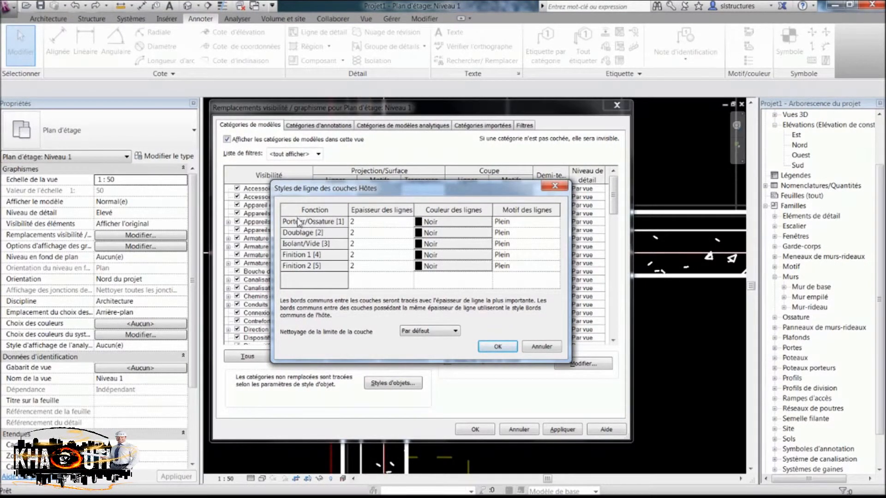
click(358, 225)
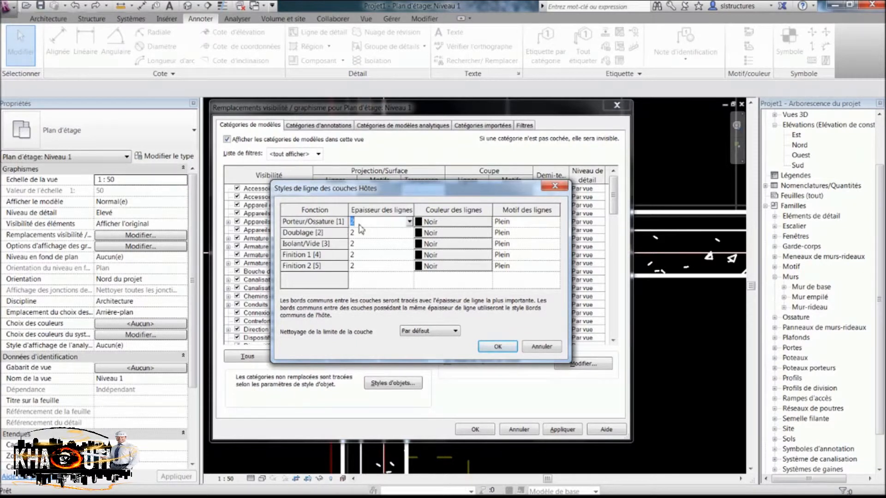
click(409, 222)
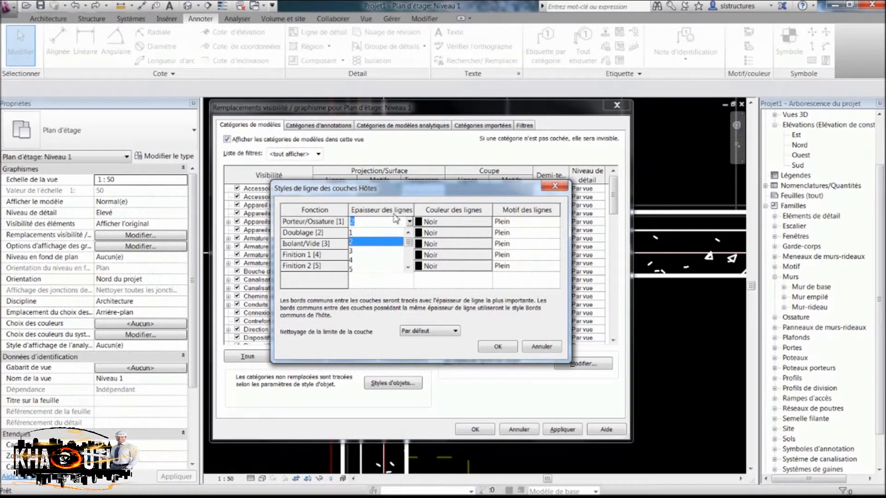
click(361, 261)
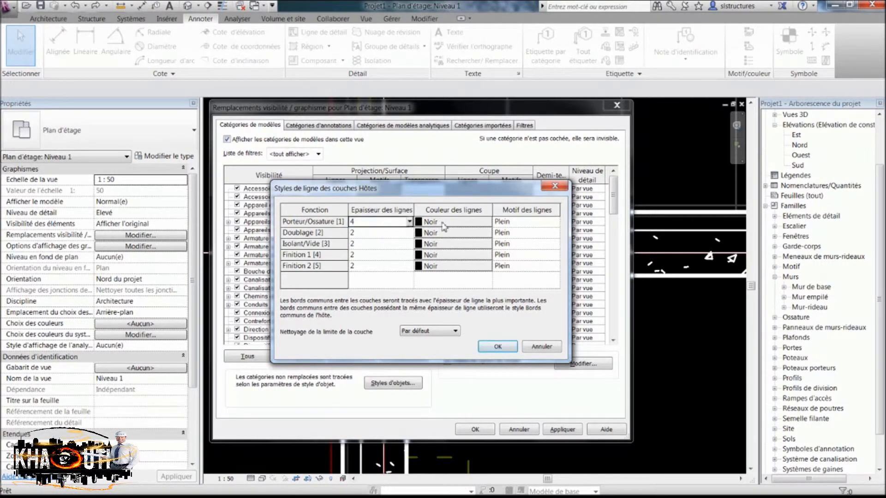
Set the Doublage [2] layer's line weight to 1 and its line colour to grey RVB 192-192-192
click(361, 234)
click(409, 234)
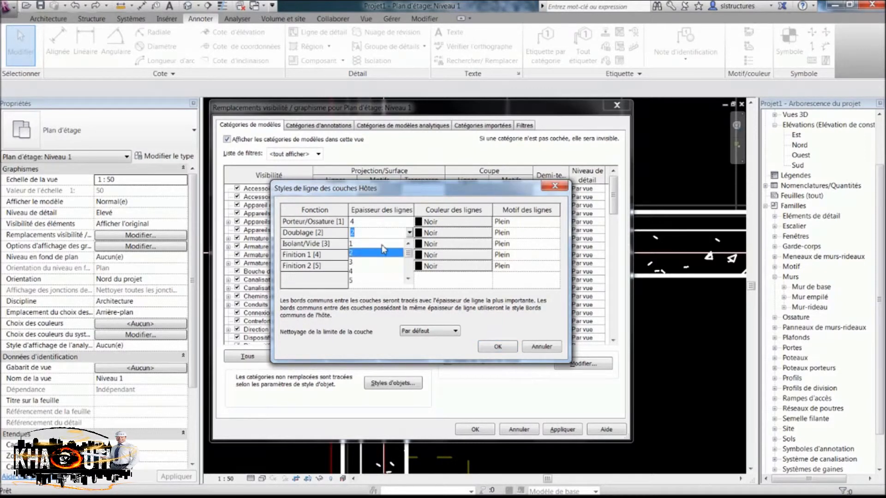
click(383, 251)
click(427, 234)
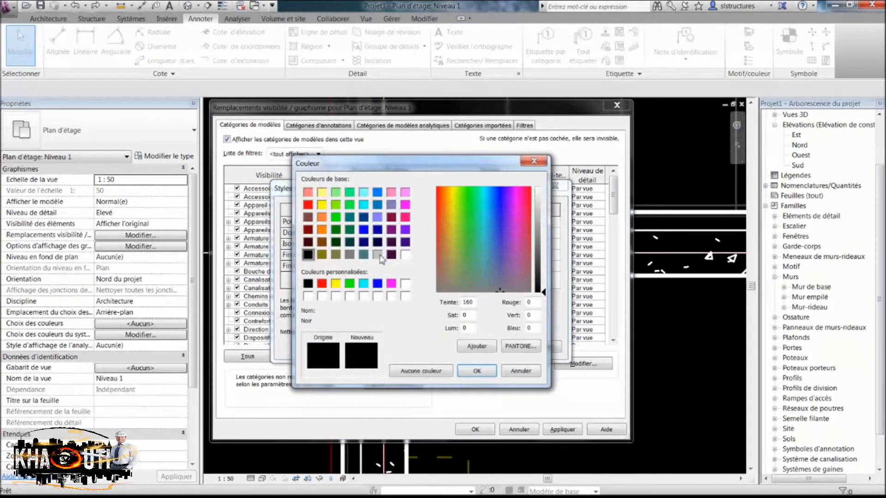
click(378, 255)
click(476, 374)
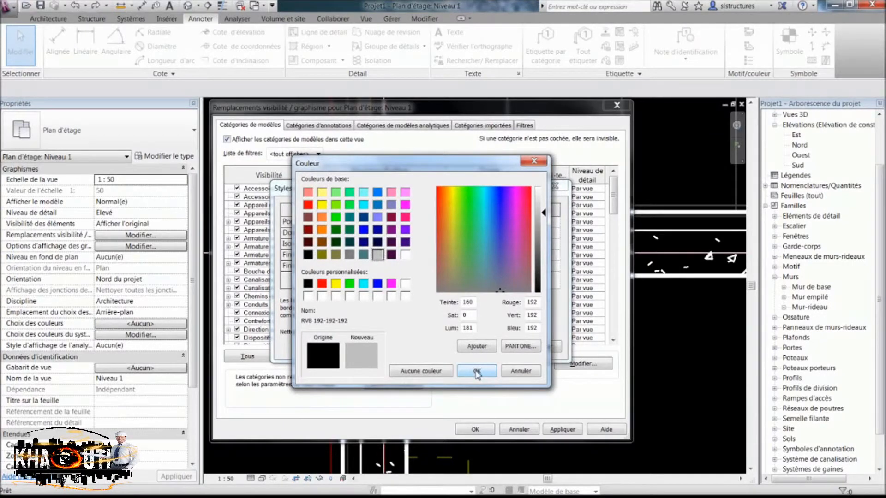
Set the Doublage [2] layer's line pattern to Caché and apply the graphics overrides to the plan view
click(507, 237)
click(556, 234)
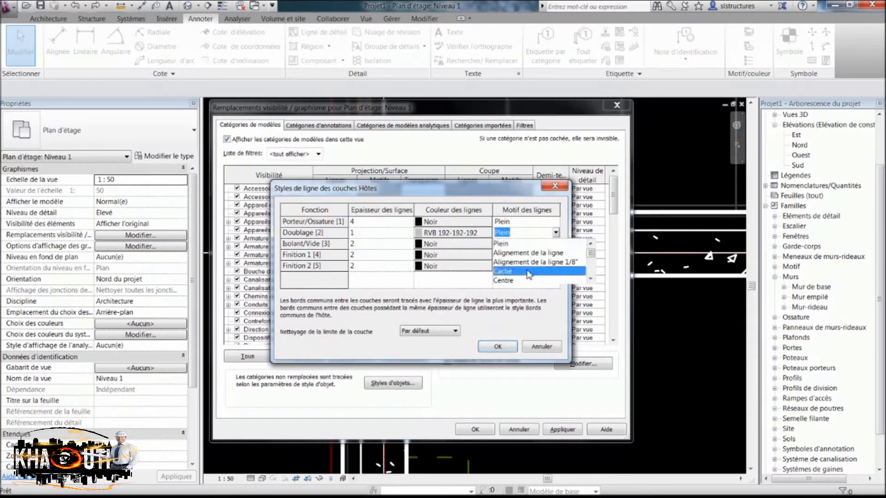
click(530, 271)
click(498, 347)
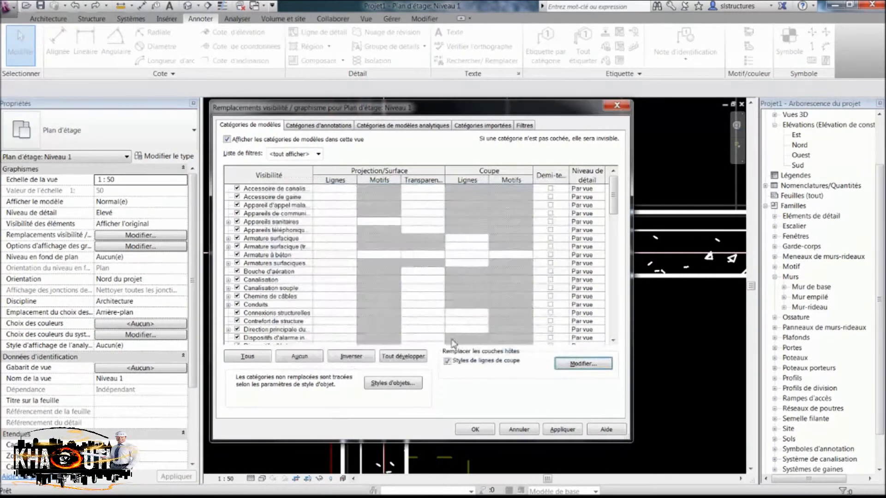
click(475, 430)
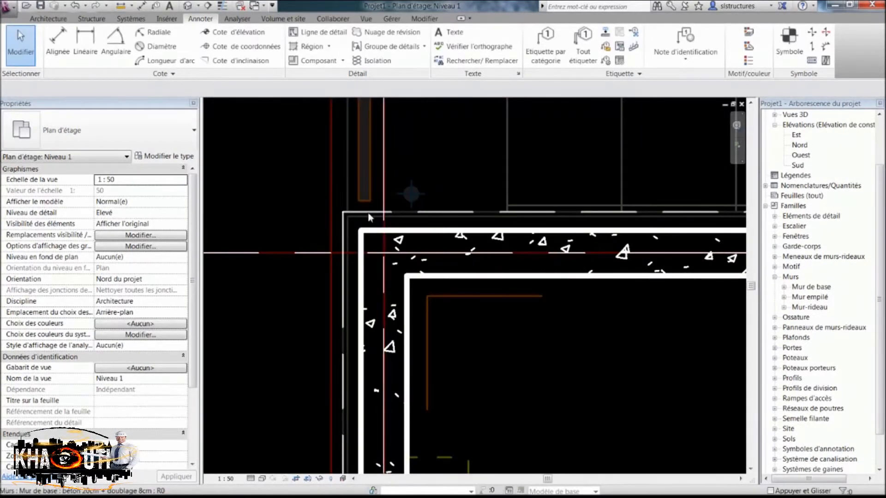
Examine how the concrete and lining layers are drawn at the wall corner in the plan
scroll(485, 281, down, 3)
middle_drag(486, 281, 420, 266)
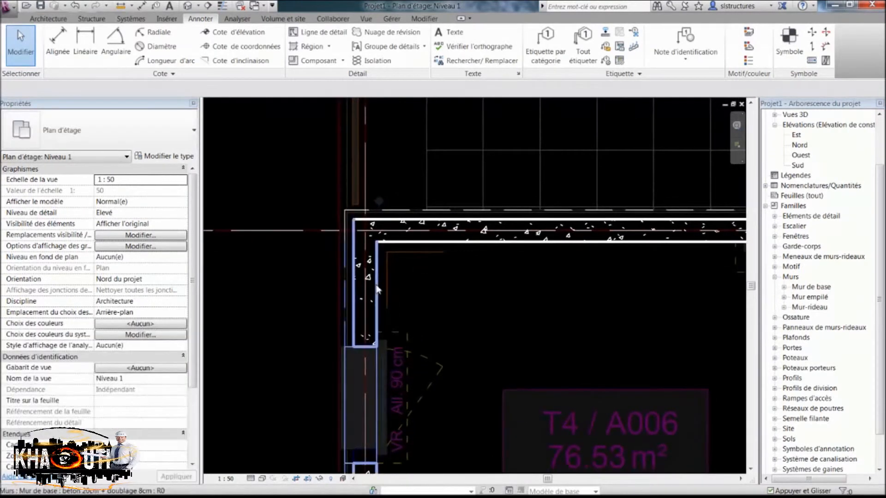
middle_drag(605, 265, 606, 234)
scroll(369, 206, up, 3)
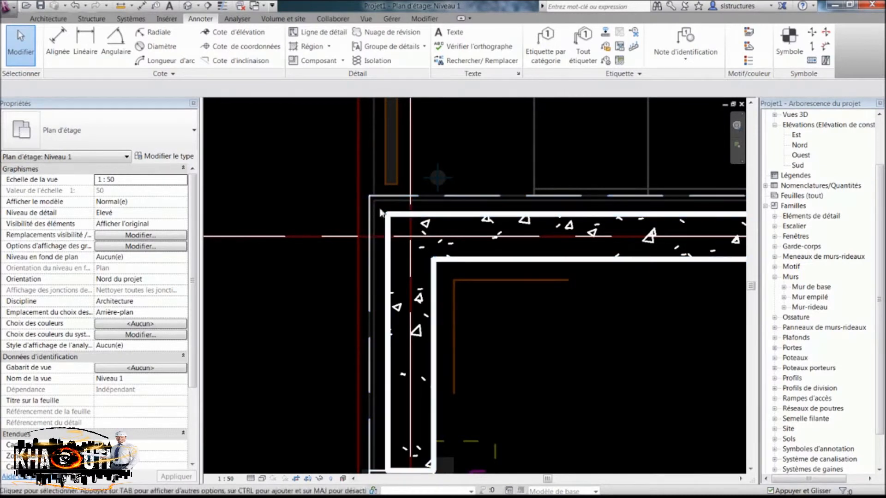
scroll(380, 289, down, 3)
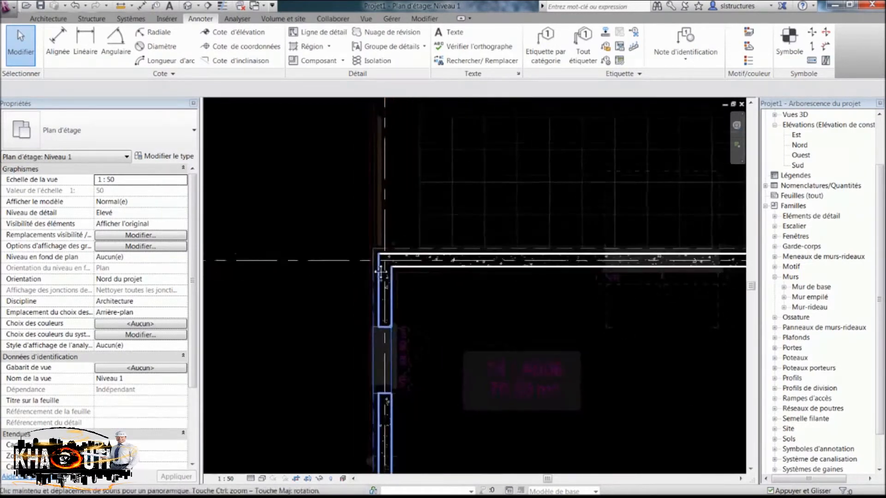
middle_drag(426, 245, 409, 309)
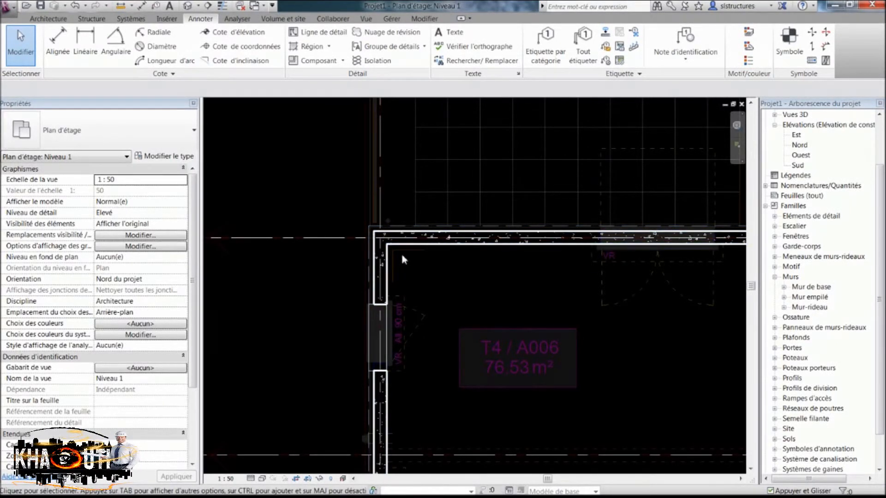
scroll(400, 251, up, 4)
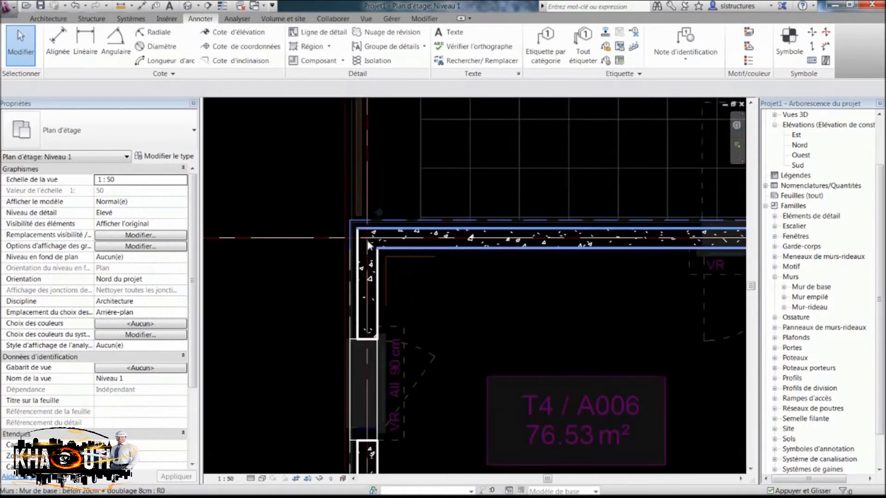
Rename the horizontal wall's type as "béton 20cm + pierre 15cm" in its type properties
click(402, 229)
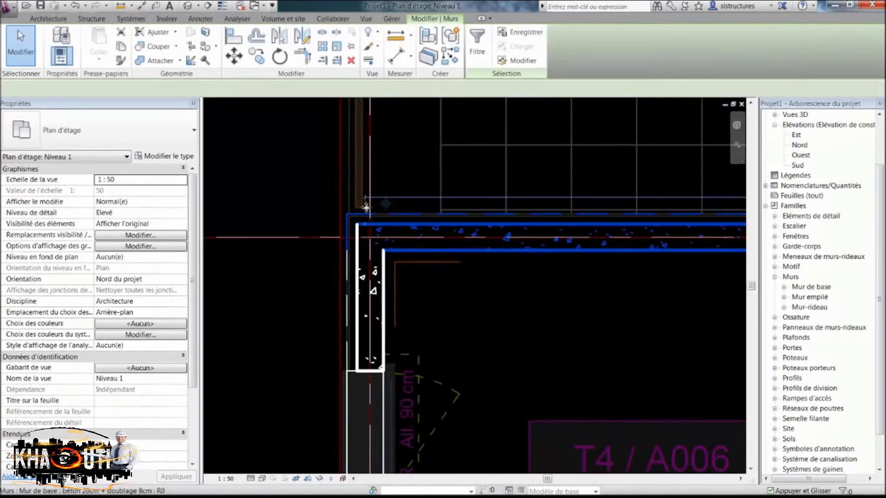
click(184, 157)
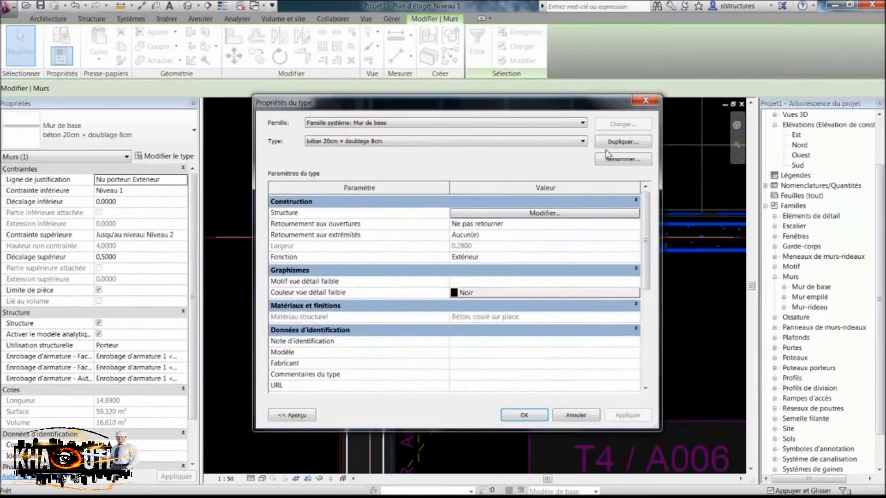
click(622, 159)
drag(503, 267, 467, 268)
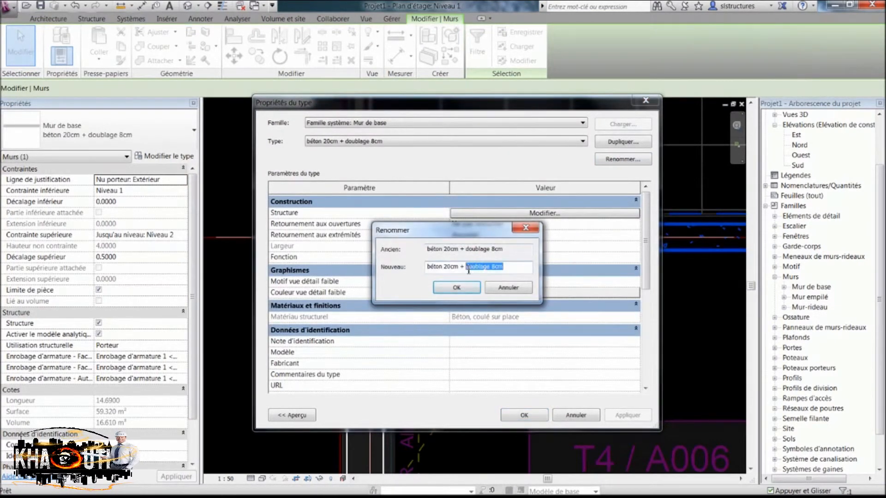
text(pierr)
click(471, 287)
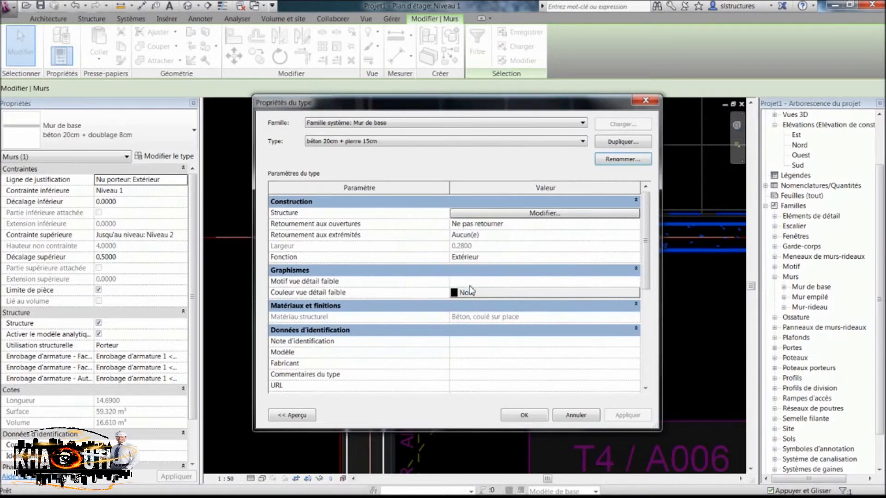
Search the material library for "pierre" for the Doublage [2] layer, add the Pierre material to the document and select it
click(519, 215)
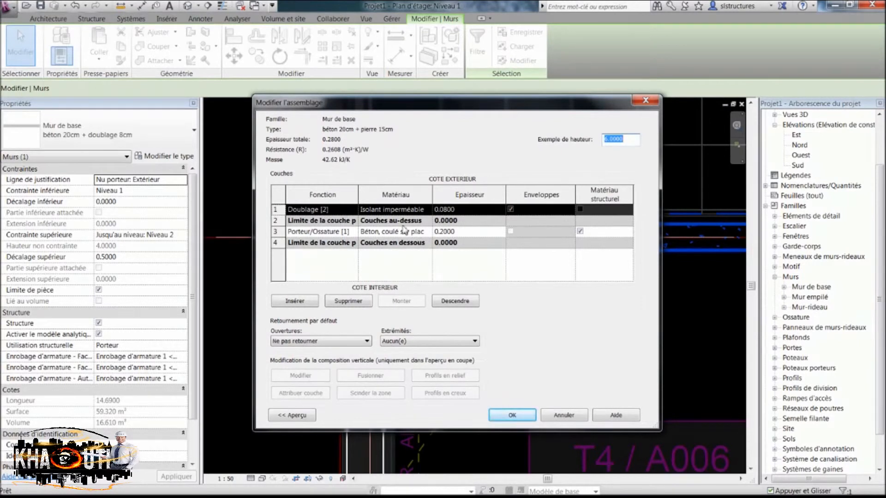
click(378, 212)
click(429, 210)
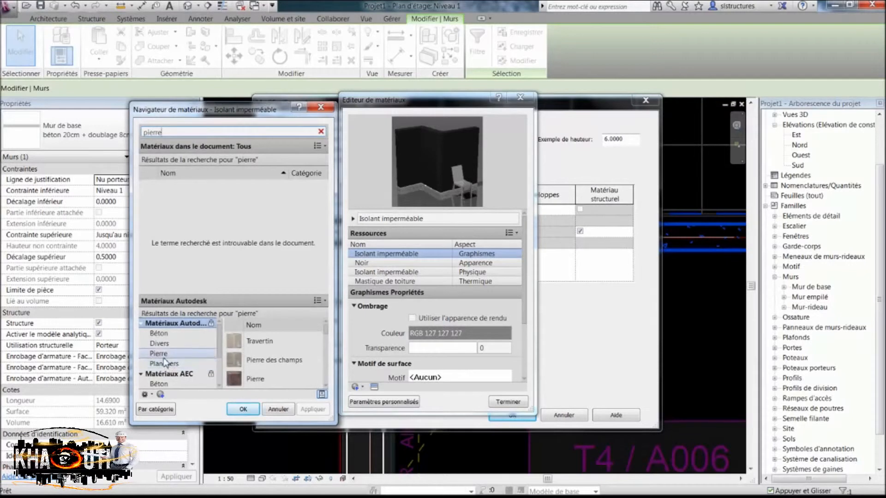
click(167, 356)
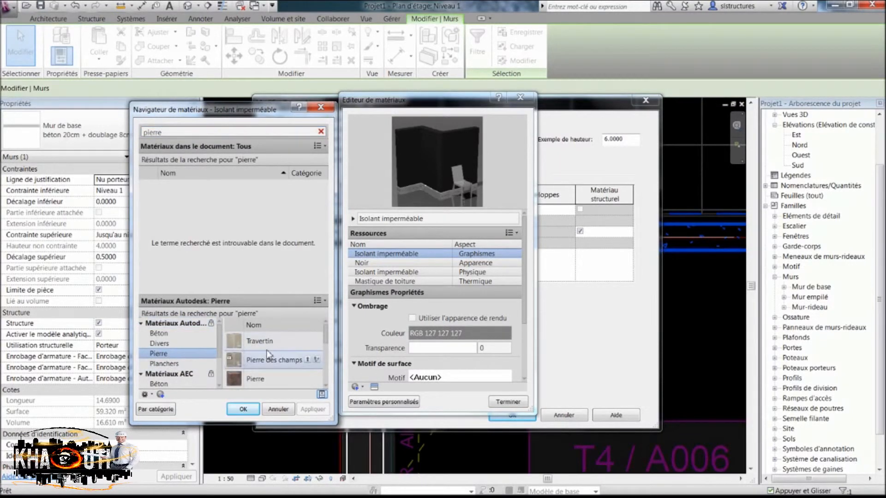
scroll(328, 346, down, 1)
drag(326, 343, 325, 340)
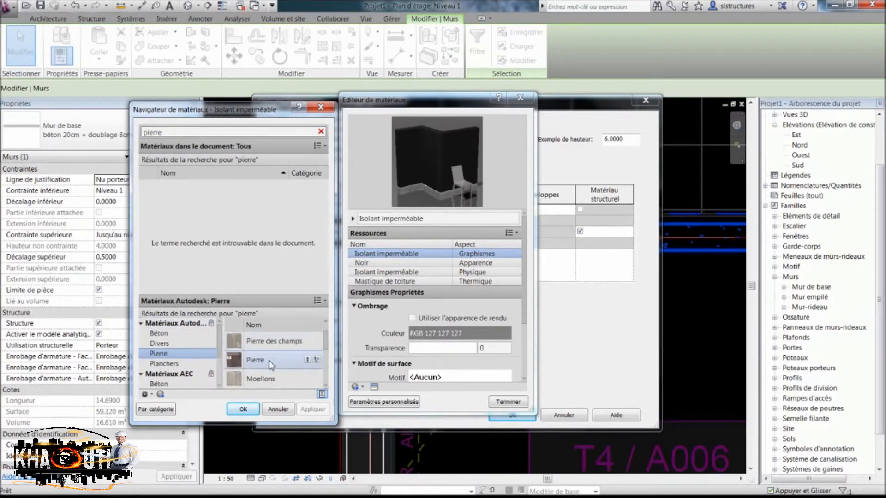
click(307, 359)
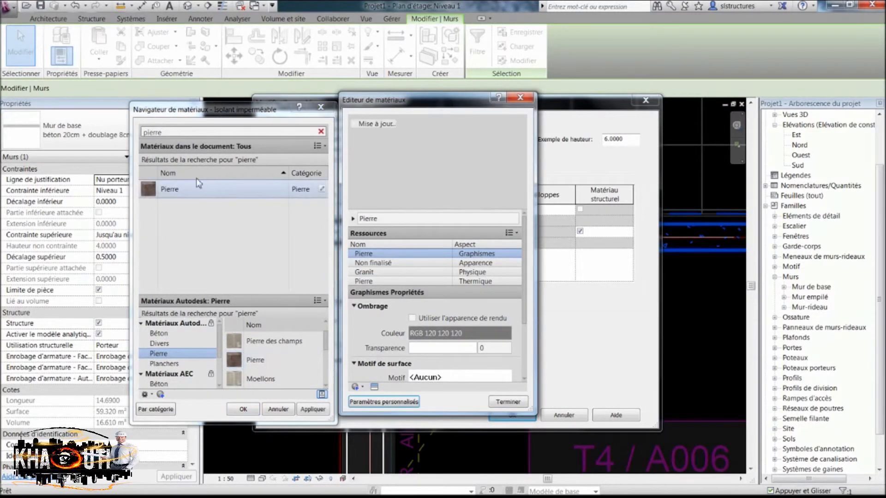
click(196, 181)
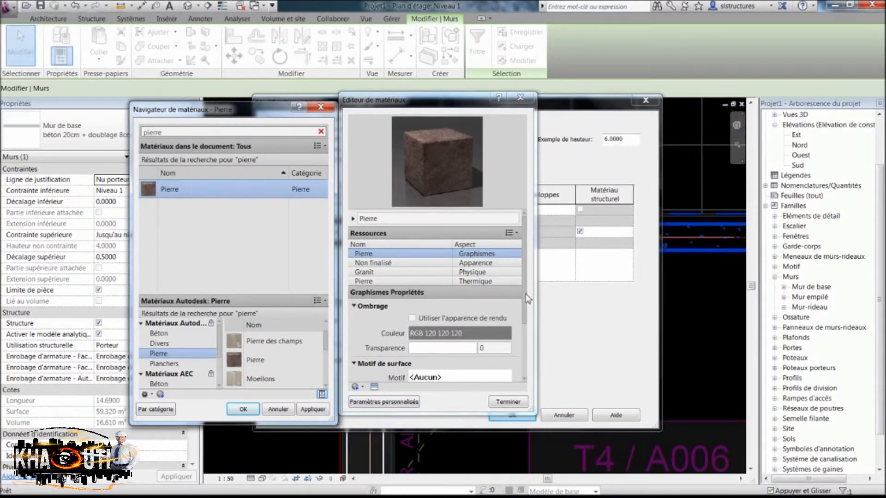
Set the Pierre material's cut pattern to Sable - Dense
scroll(525, 295, down, 4)
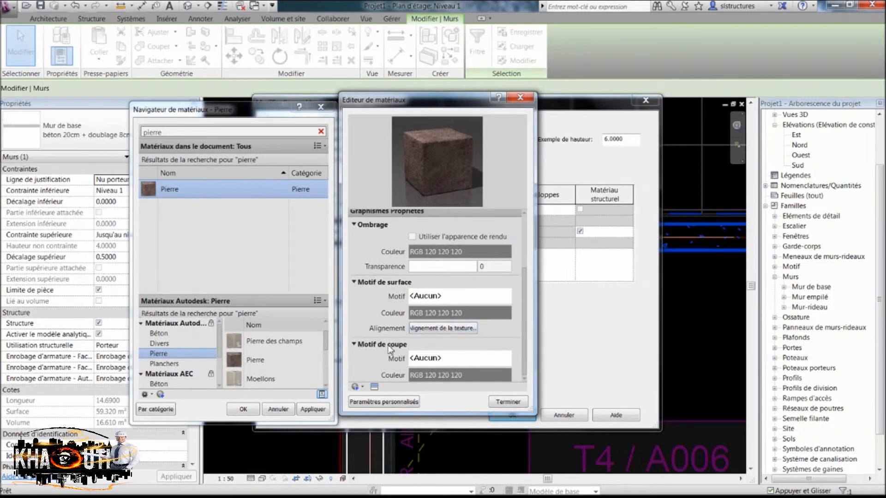
click(425, 359)
drag(511, 207, 509, 267)
click(452, 262)
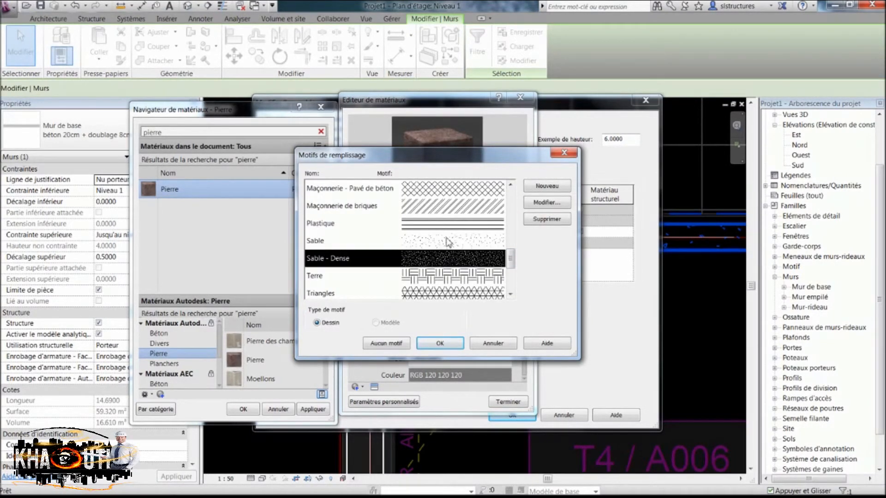
click(432, 345)
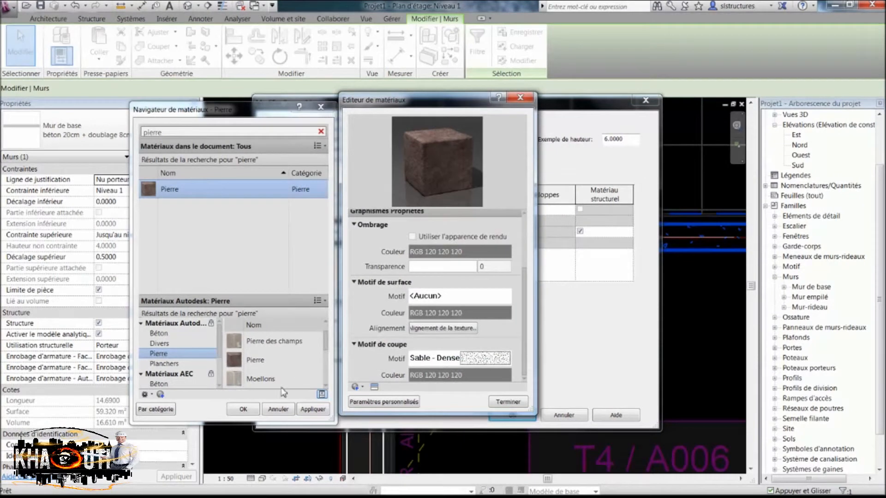
scroll(281, 354, down, 1)
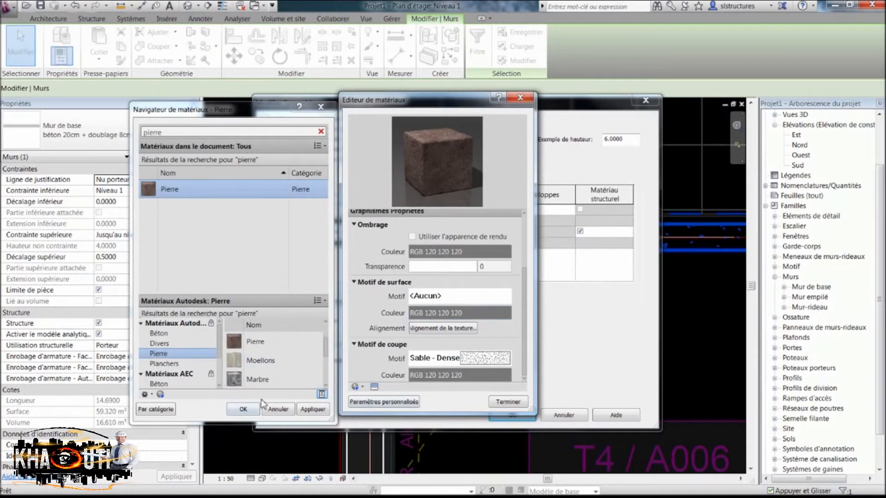
Assign the Pierre material to the Doublage [2] layer and set the layer's thickness to 0.15
click(243, 409)
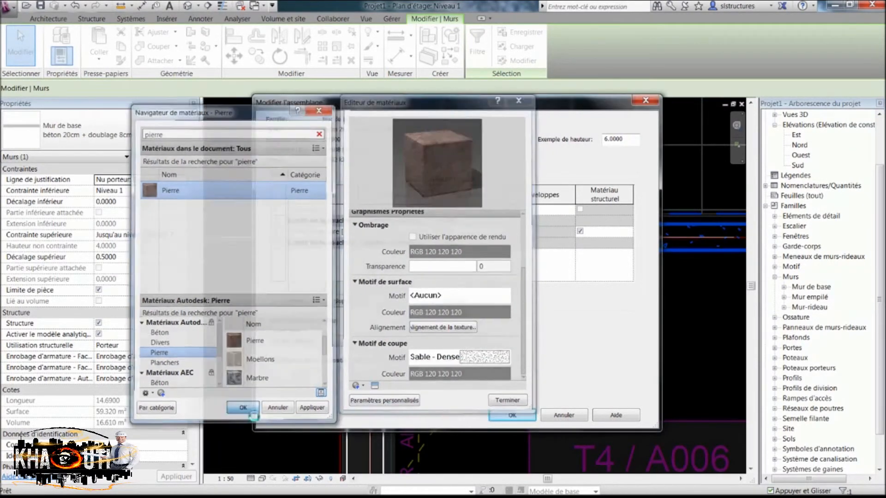
click(471, 209)
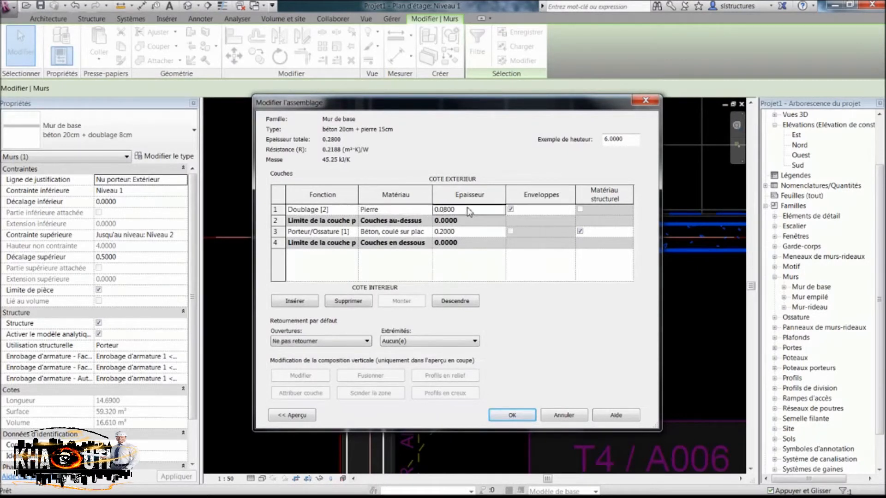
text(0.15)
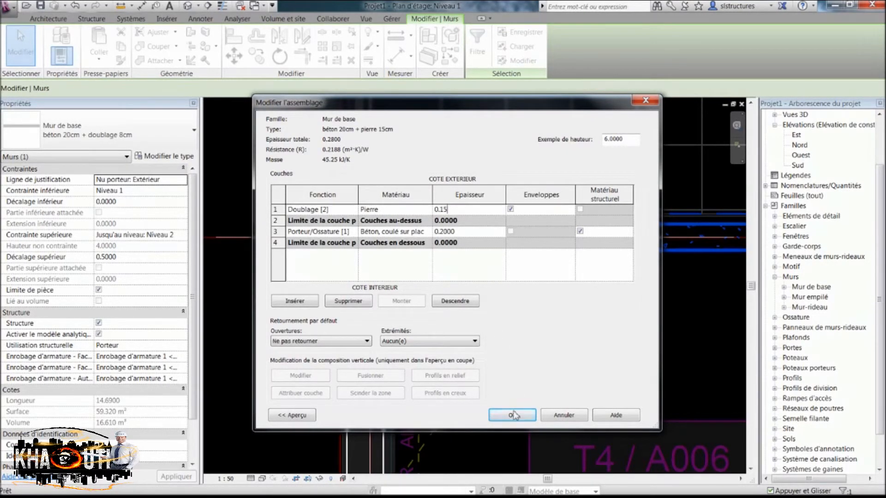
Reopen the Pierre material of the Doublage [2] layer and set its surface pattern colour to grey RVB 192-192-192
click(390, 209)
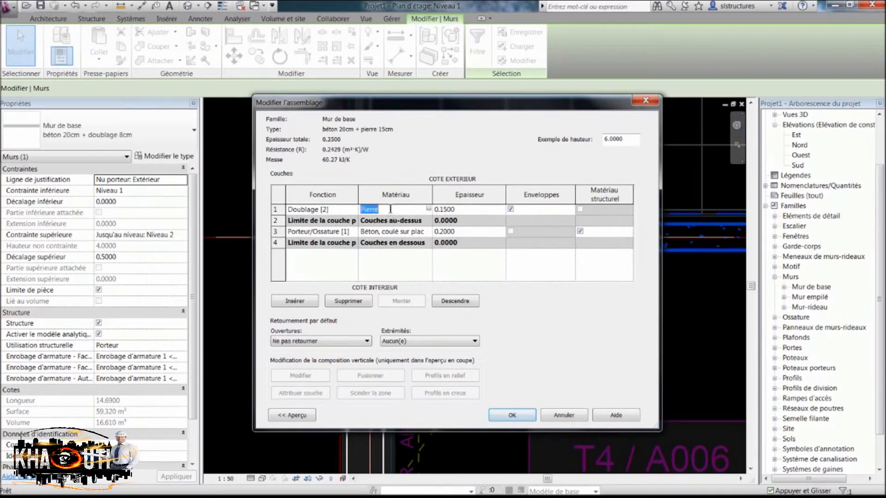
click(428, 209)
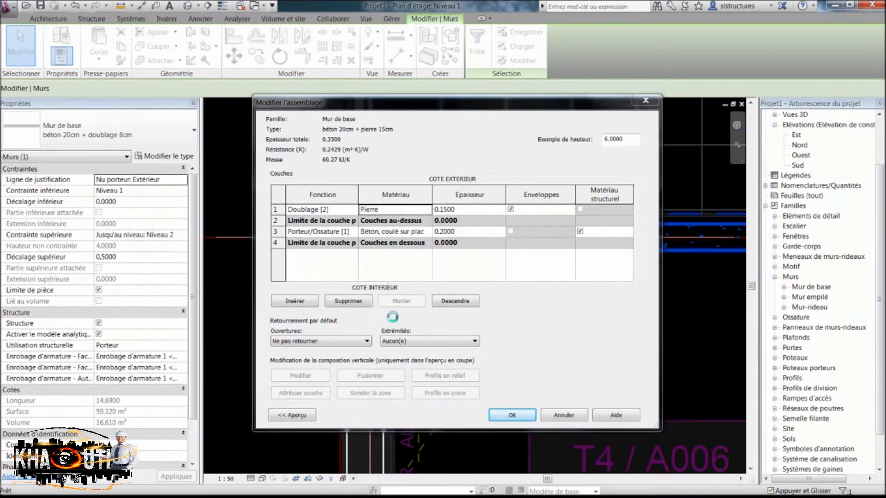
drag(524, 317, 522, 355)
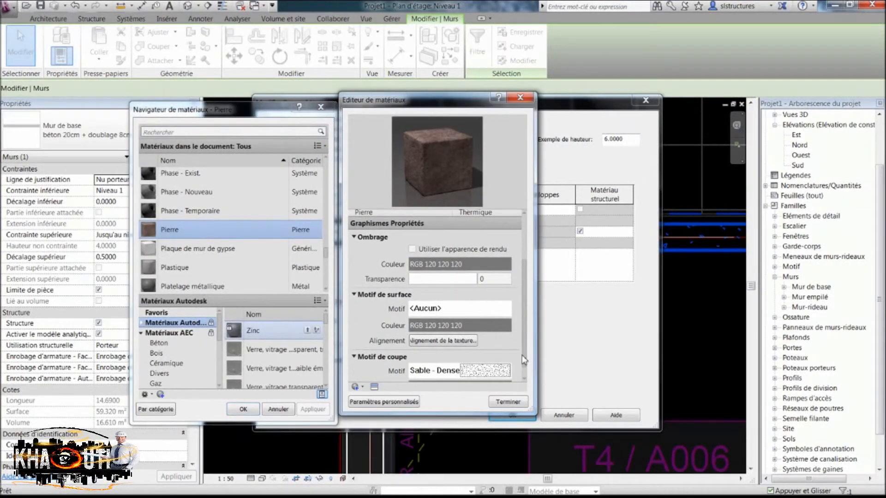
click(450, 325)
click(393, 237)
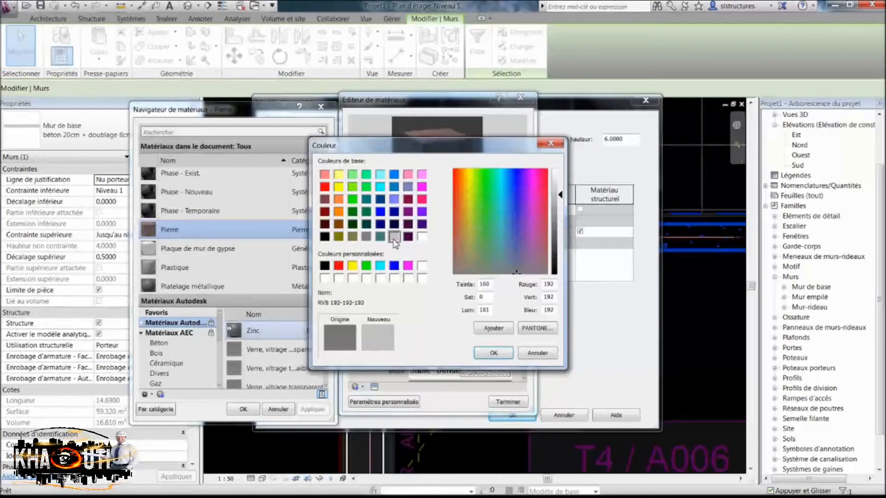
click(489, 354)
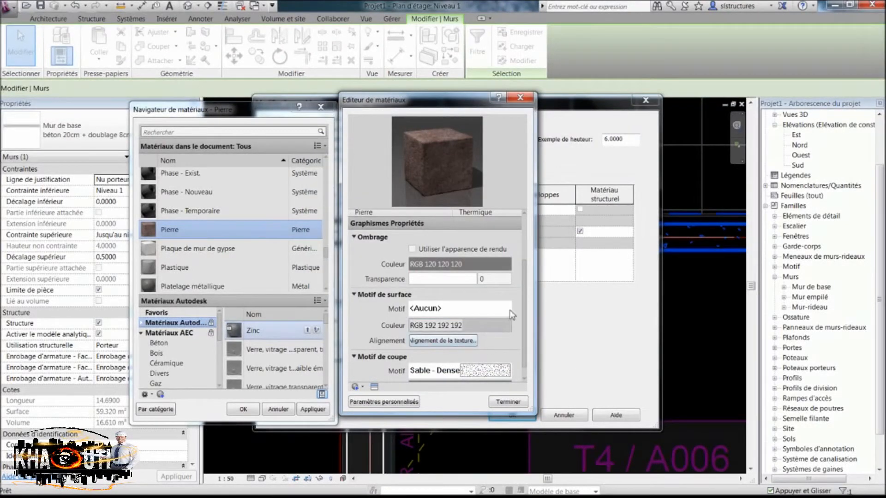
Set the Pierre material's cut pattern colour to grey RVB 192-192-192 and accept the material changes
scroll(526, 314, down, 1)
click(464, 369)
click(393, 237)
click(488, 353)
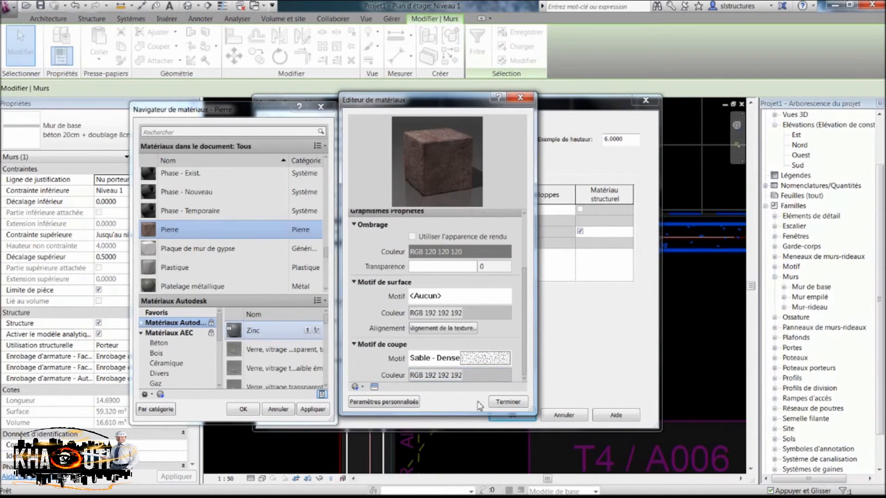
click(257, 412)
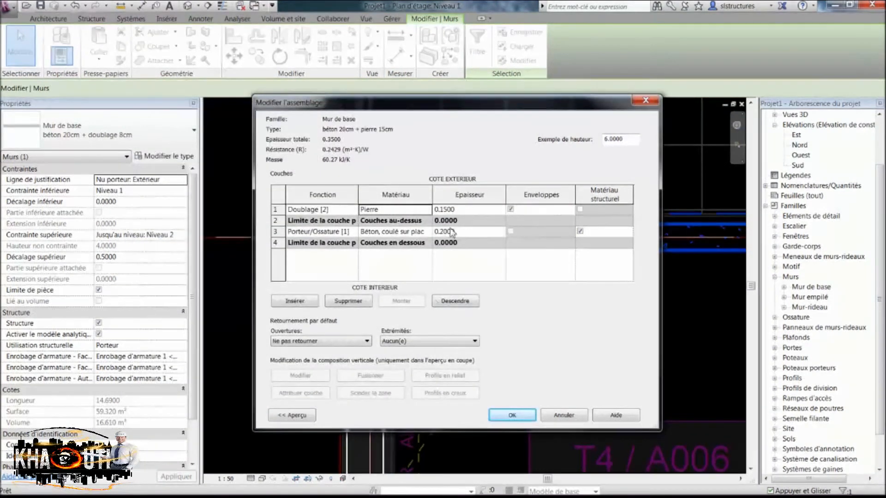
Accept the edited layer assembly and the type properties of "béton 20cm + pierre 15cm", and deselect the wall
click(521, 415)
click(524, 415)
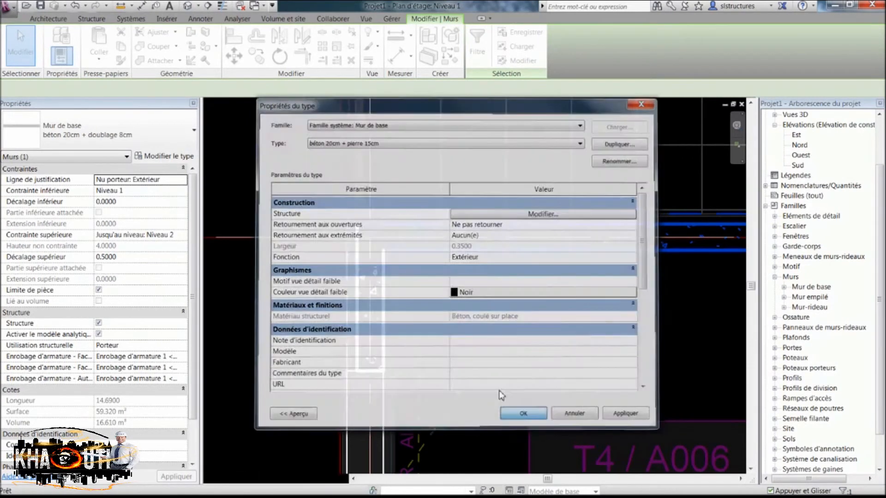
click(436, 301)
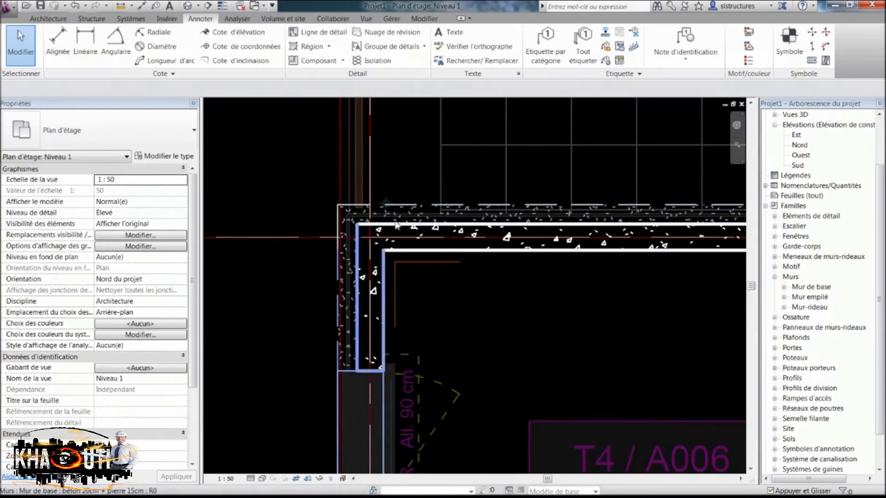
Examine how the stone and concrete layers are drawn at the wall corner and along the walls of the floor plan
scroll(427, 202, up, 3)
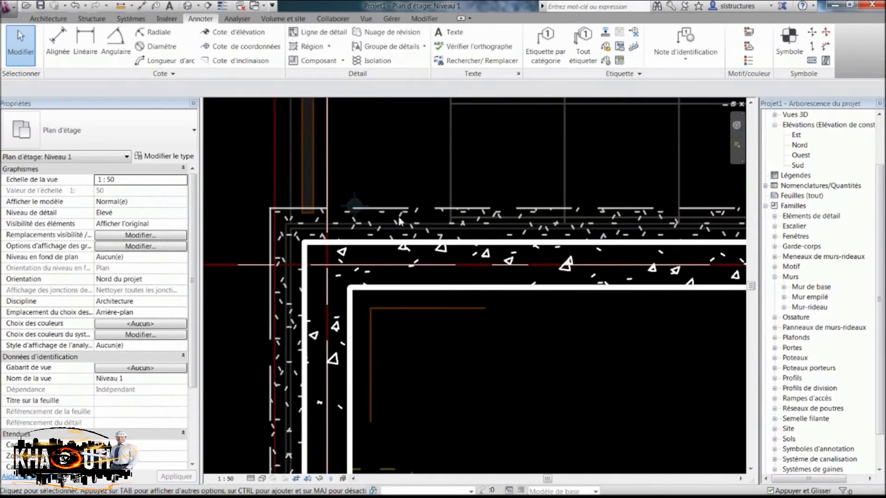
scroll(416, 217, down, 4)
middle_drag(482, 276, 314, 257)
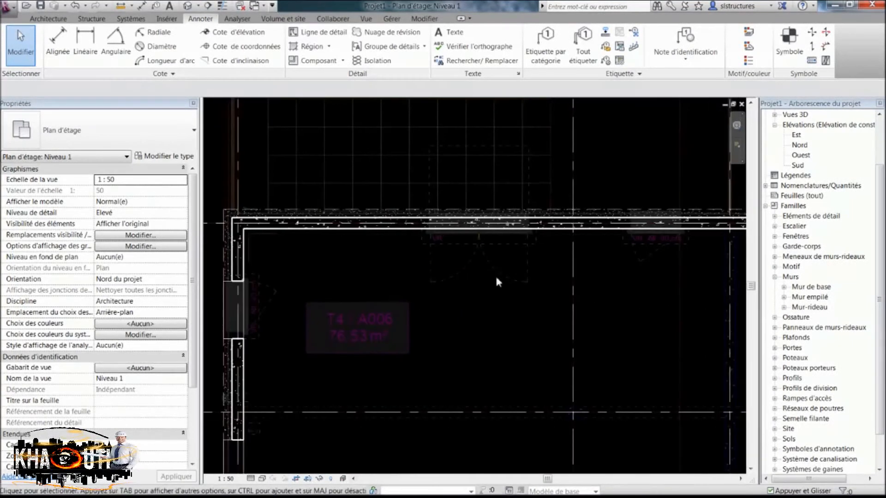
middle_drag(600, 273, 287, 276)
scroll(448, 252, down, 2)
middle_drag(443, 277, 556, 259)
scroll(492, 297, down, 1)
middle_drag(488, 345, 522, 240)
middle_drag(510, 285, 517, 206)
scroll(518, 206, up, 3)
scroll(518, 206, down, 2)
scroll(507, 215, down, 1)
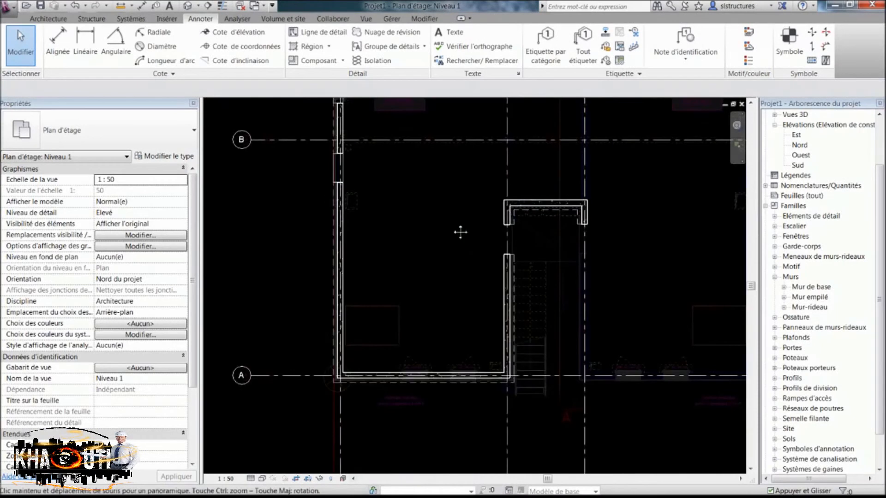
middle_drag(459, 234, 475, 261)
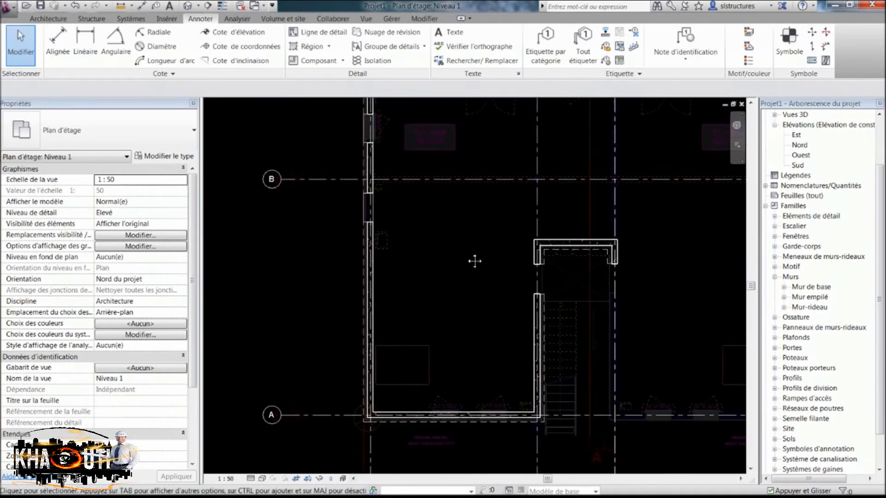
Check the wall type and properties of the vertical exterior wall between grids A and B
click(373, 236)
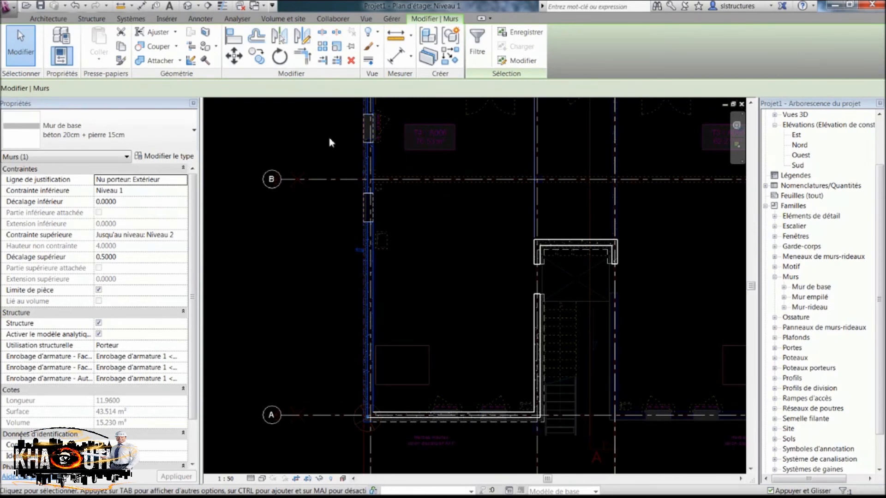
click(546, 189)
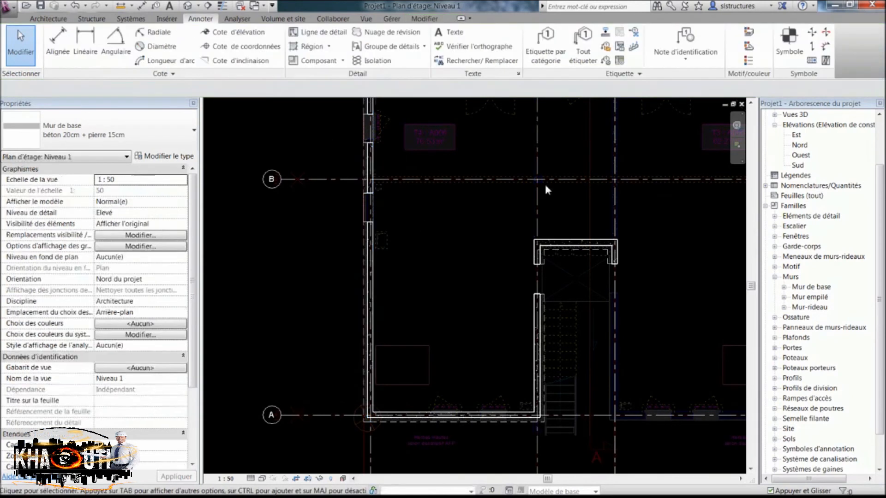
scroll(586, 249, up, 2)
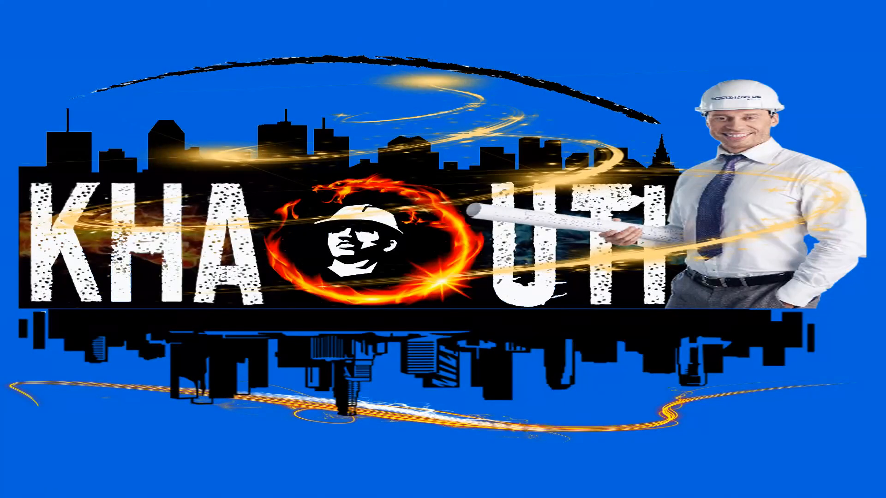